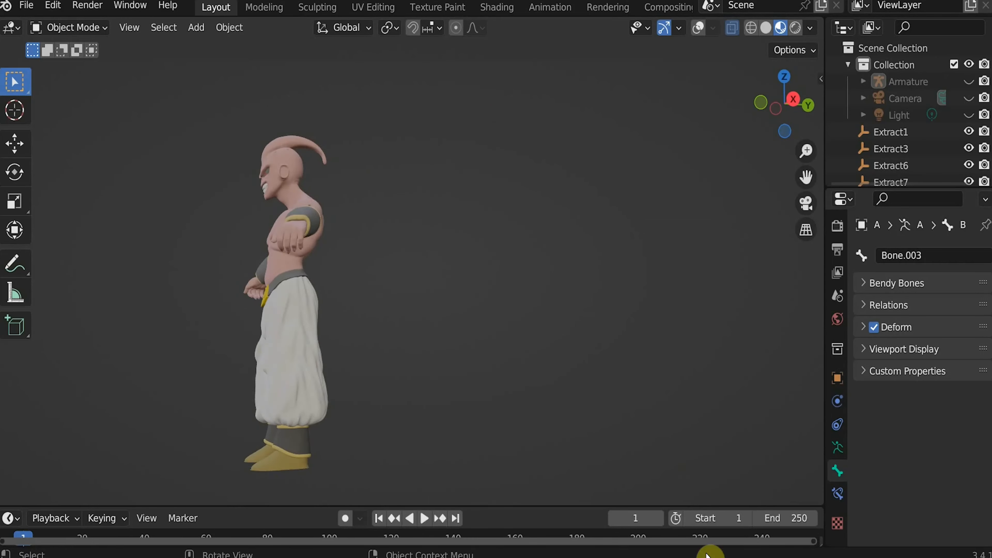
- Switch to the Sketchfab page of the free Army soldier Character model and view its available download formats
{"action": "left_click", "coordinate": [742, 556]}
{"action": "scroll", "coordinate": [188, 541], "scroll_direction": "down", "scroll_amount": 1}
{"action": "scroll", "coordinate": [188, 543], "scroll_direction": "down", "scroll_amount": 3}
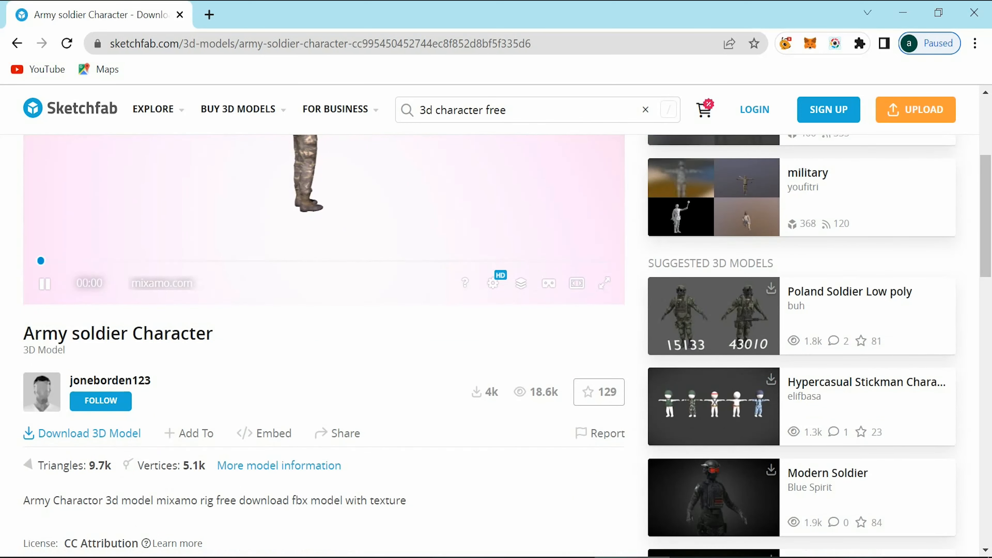
{"action": "left_click", "coordinate": [103, 433]}
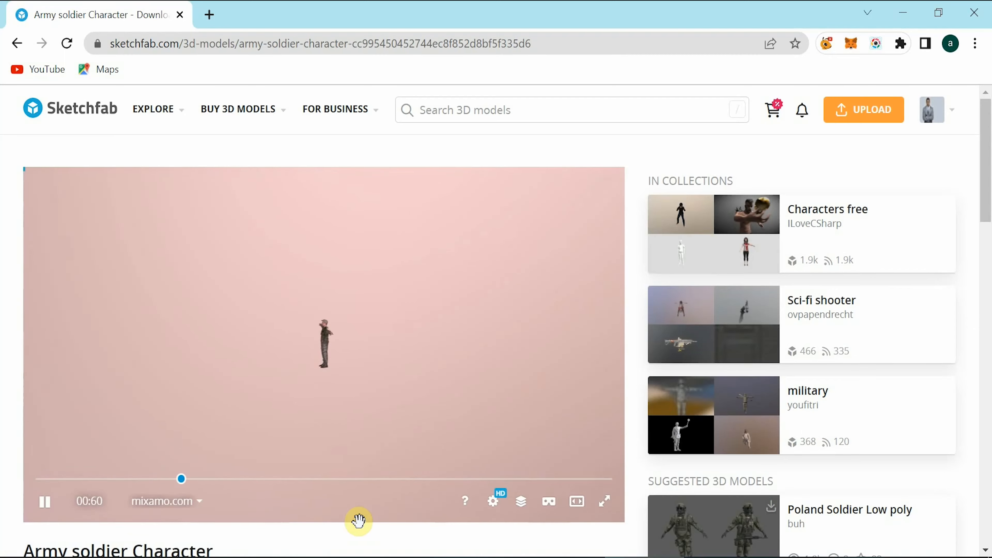
{"action": "scroll", "coordinate": [358, 523], "scroll_direction": "down", "scroll_amount": 1}
{"action": "scroll", "coordinate": [106, 443], "scroll_direction": "down", "scroll_amount": 4}
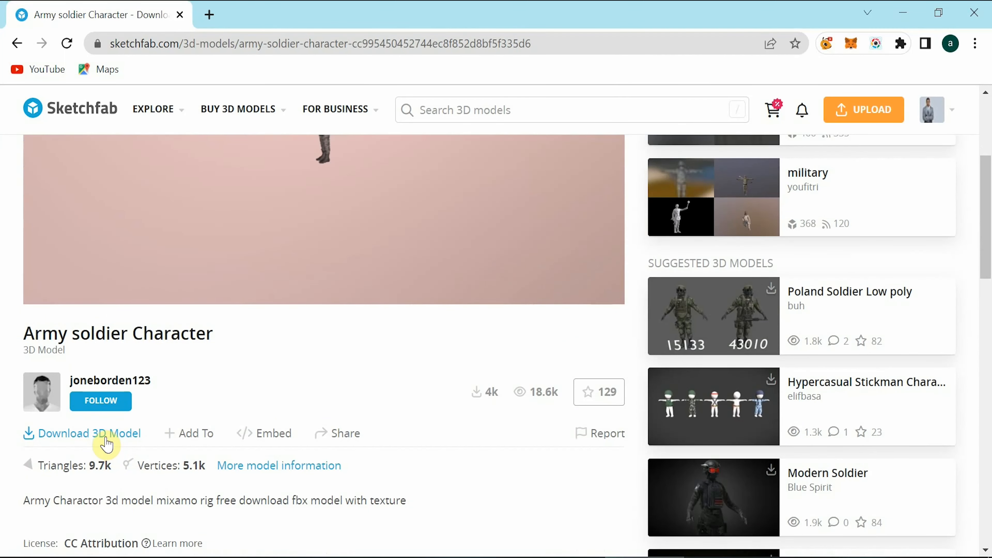
{"action": "left_click", "coordinate": [106, 443]}
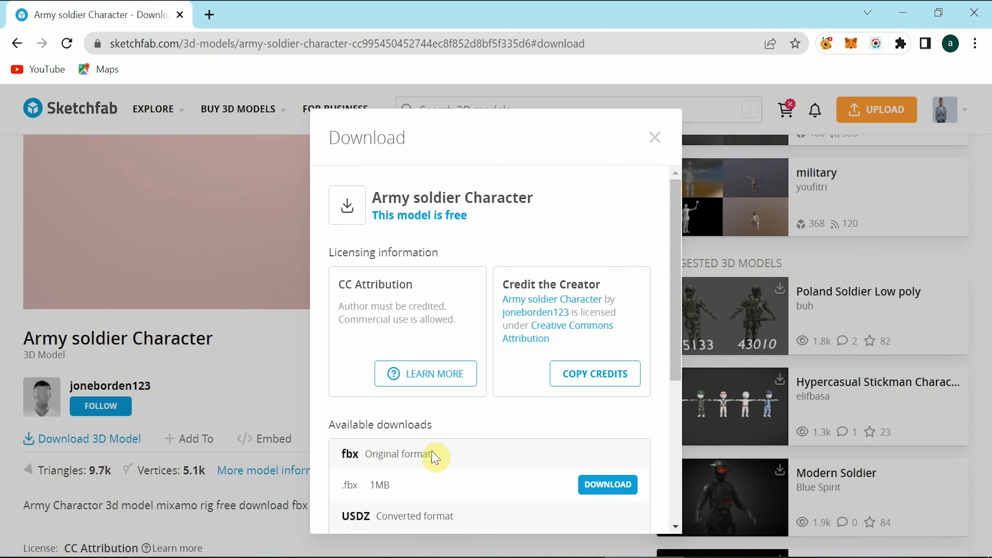
{"action": "scroll", "coordinate": [456, 458], "scroll_direction": "down", "scroll_amount": 4}
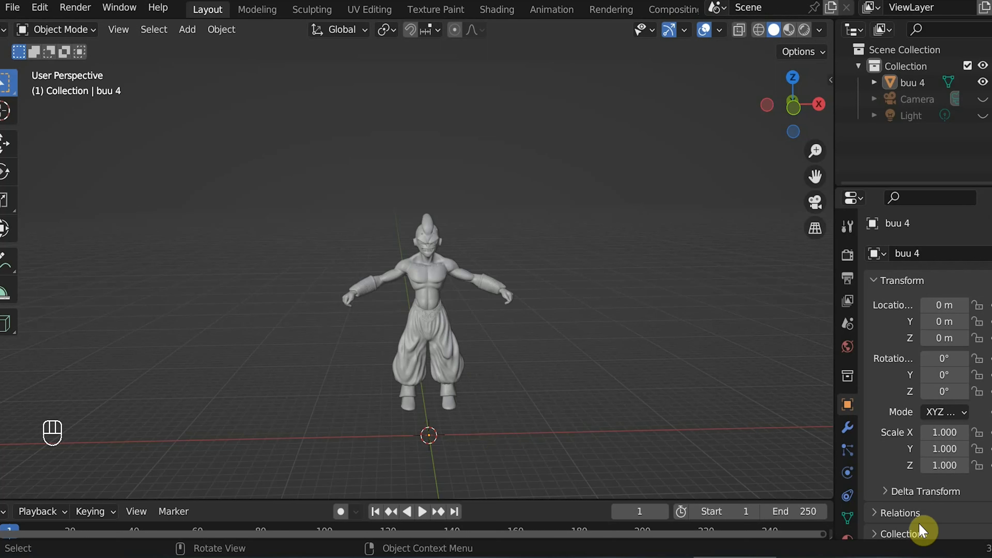
- Add an armature and raise it about 7.58 m along the global Z axis to the character's pelvis
{"action": "key", "text": "shift+a"}
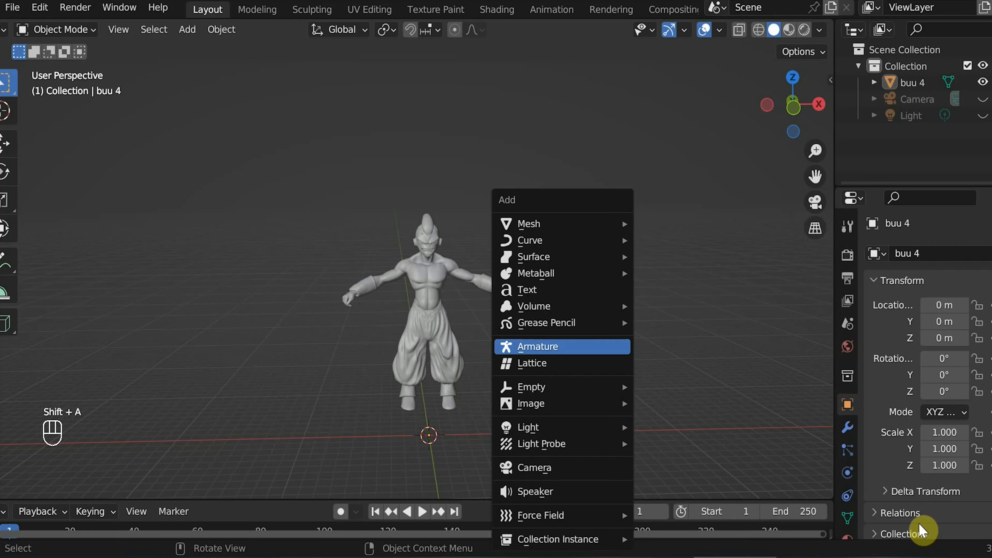
{"action": "key", "text": "Return"}
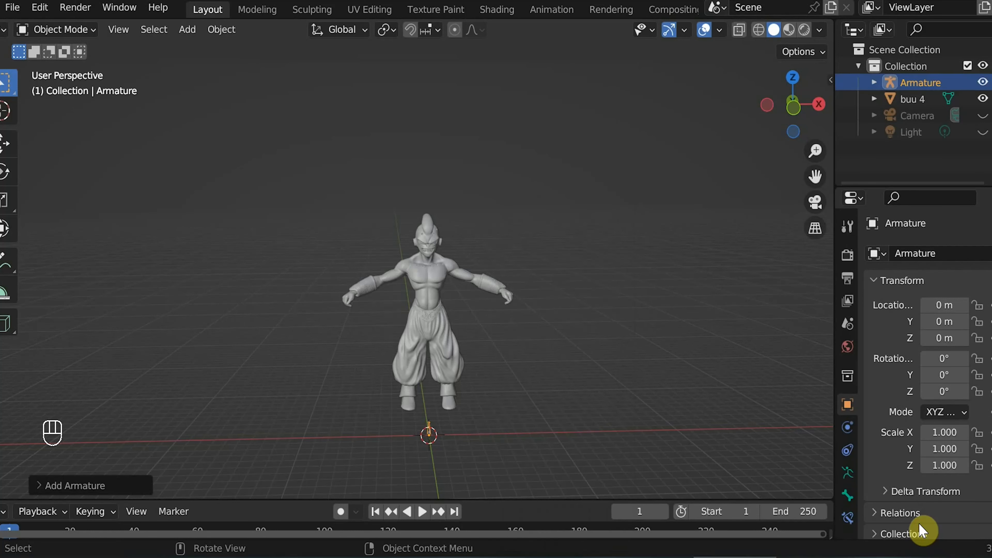
{"action": "key", "text": "g"}
{"action": "key", "text": "z"}
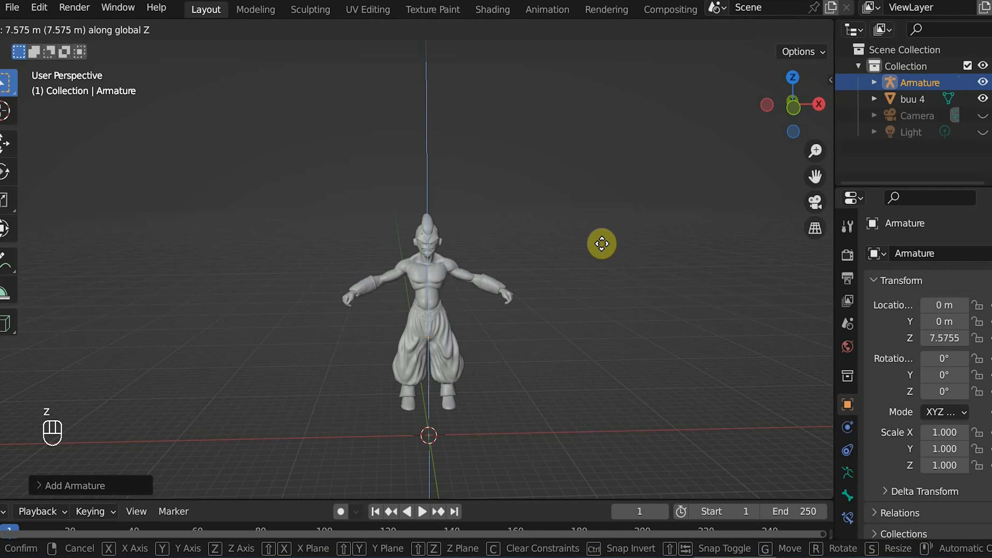
{"action": "left_click", "coordinate": [601, 244]}
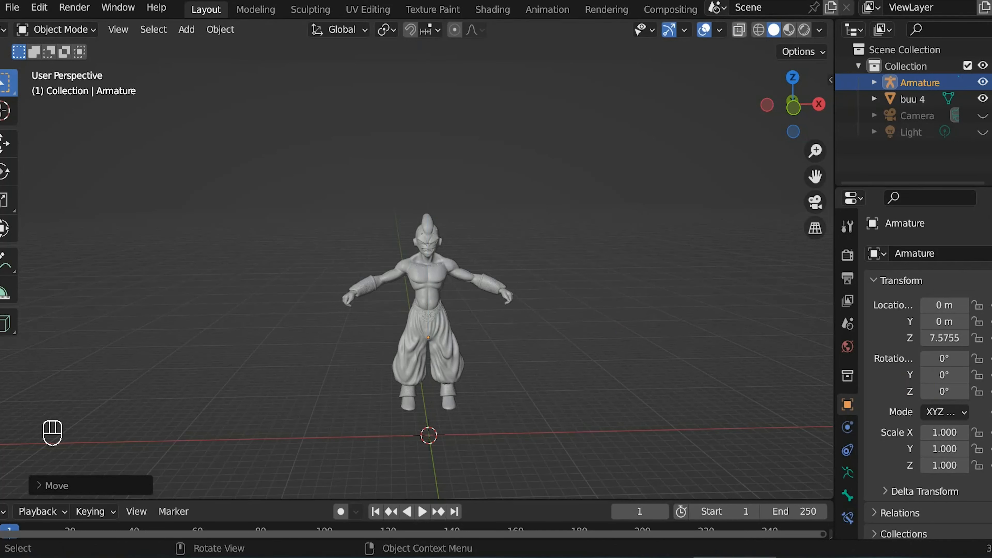
- Turn on X-ray display and put the armature into Edit Mode
{"action": "left_click", "coordinate": [738, 29]}
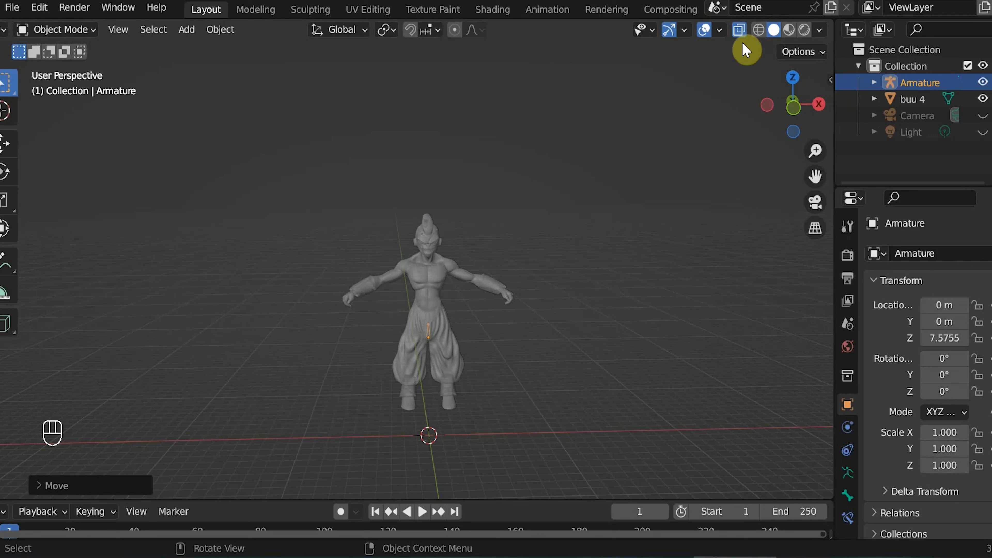
{"action": "left_click_drag", "start_coordinate": [688, 317], "coordinate": [643, 360]}
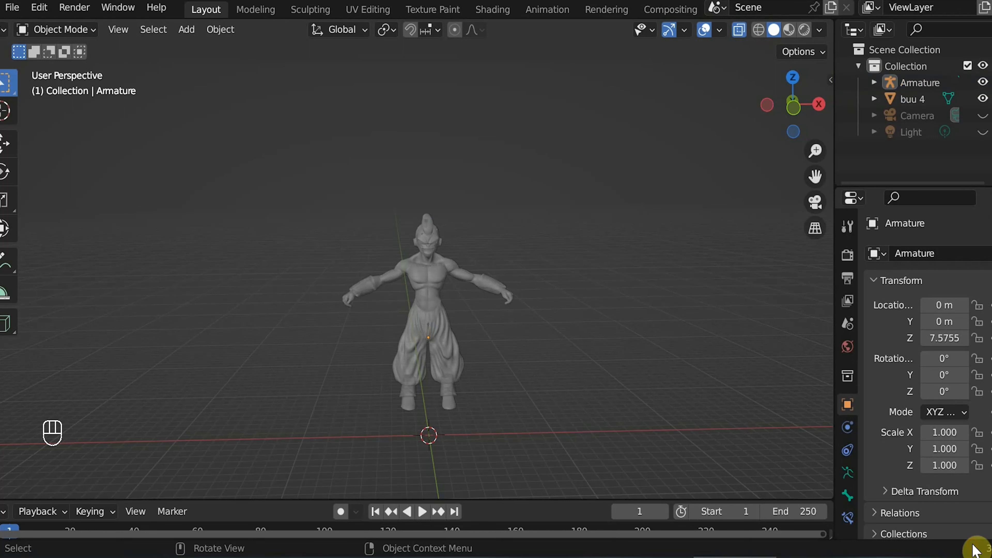
{"action": "left_click", "coordinate": [88, 30]}
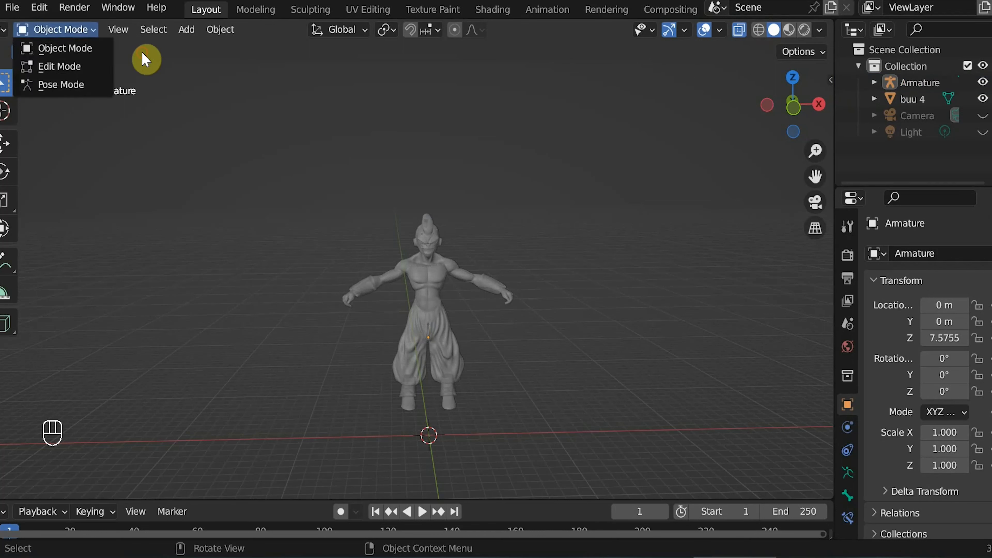
{"action": "left_click", "coordinate": [80, 75]}
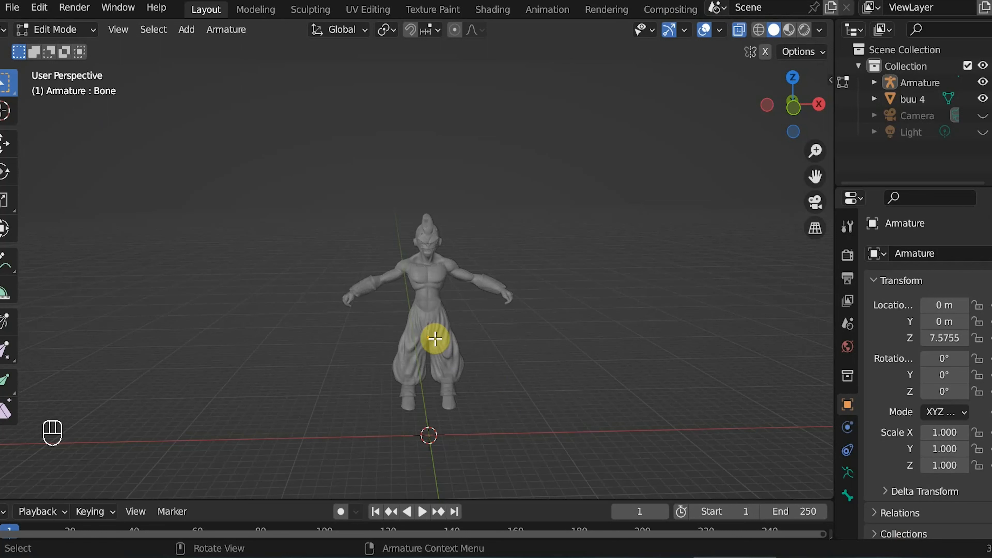
- Extrude a spine bone straight up along Z from the pelvis bone's tip to the base of the neck
{"action": "left_click_drag", "start_coordinate": [655, 490], "coordinate": [412, 336]}
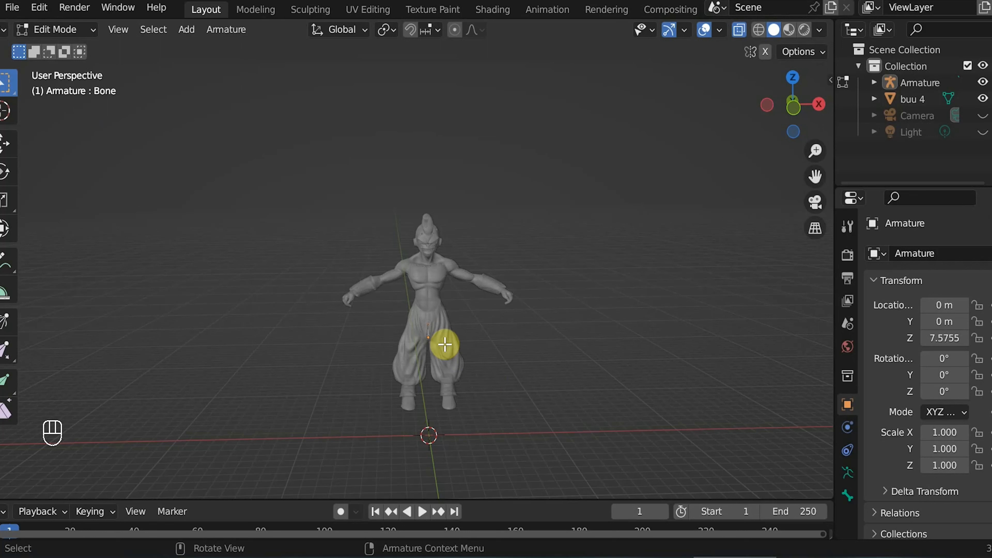
{"action": "key", "text": "e"}
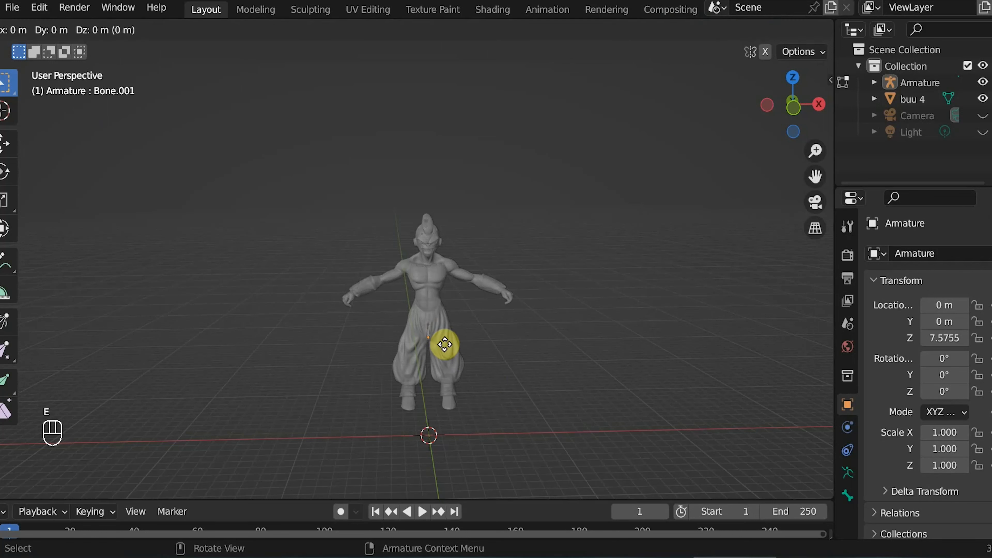
{"action": "key", "text": "z"}
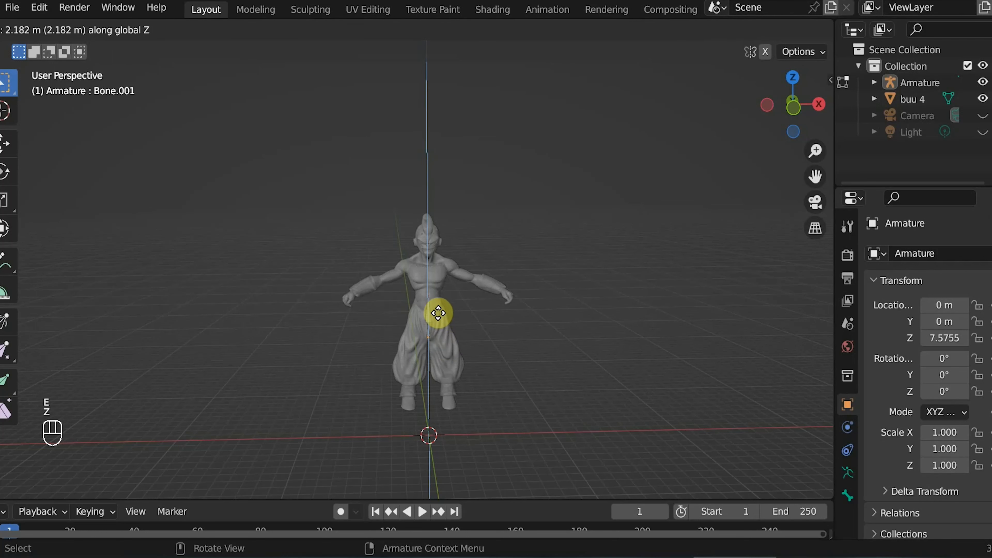
{"action": "left_click", "coordinate": [431, 286]}
- Extrude a shoulder bone from the top of the spine, followed by an upper arm bone reaching the character's left elbow
{"action": "scroll", "coordinate": [675, 387], "scroll_direction": "up", "scroll_amount": 5}
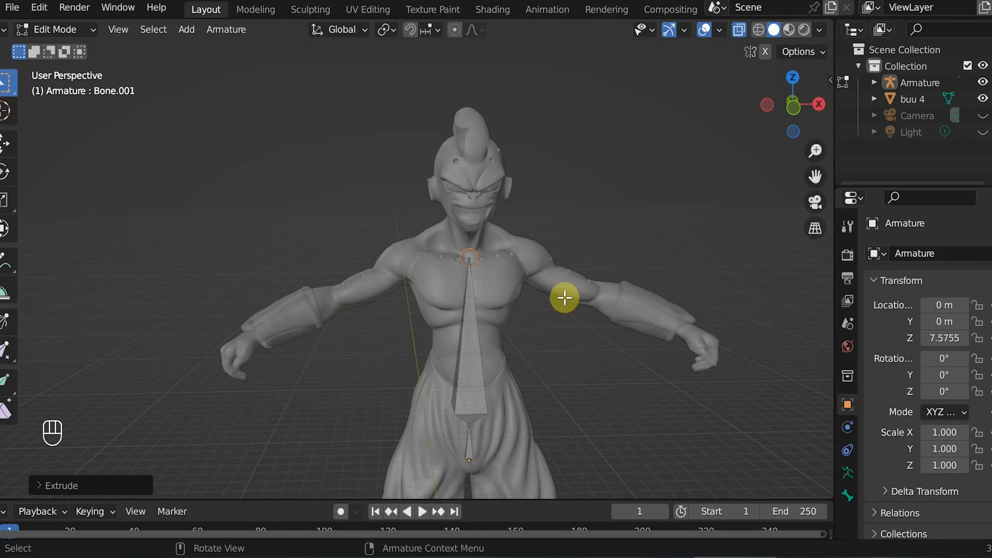
{"action": "key", "text": "e"}
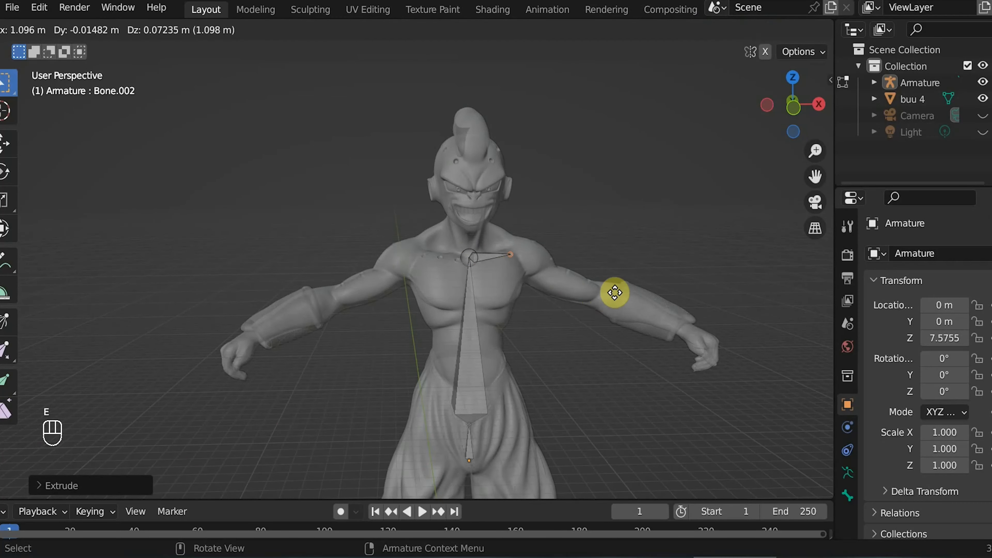
{"action": "left_click", "coordinate": [628, 294]}
{"action": "key", "text": "e"}
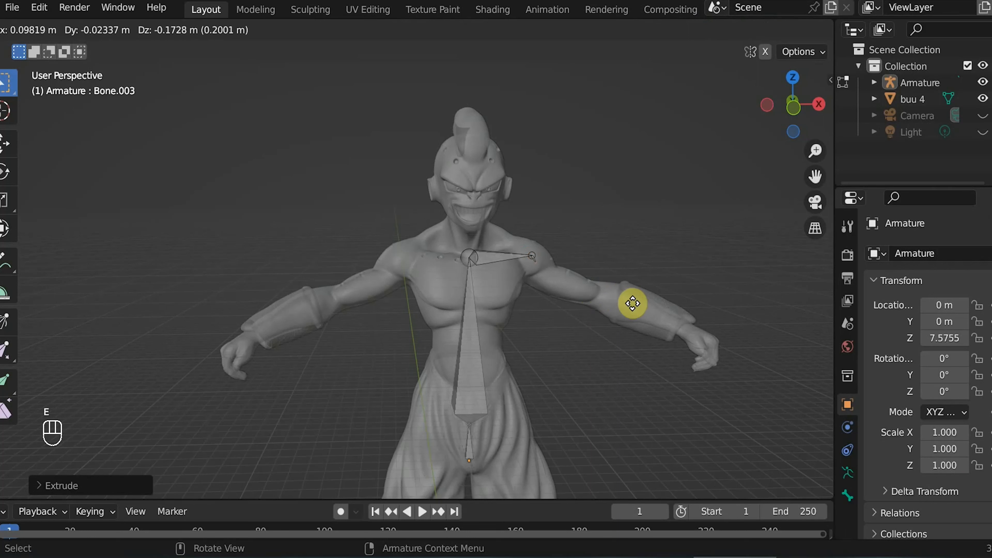
{"action": "left_click", "coordinate": [691, 334]}
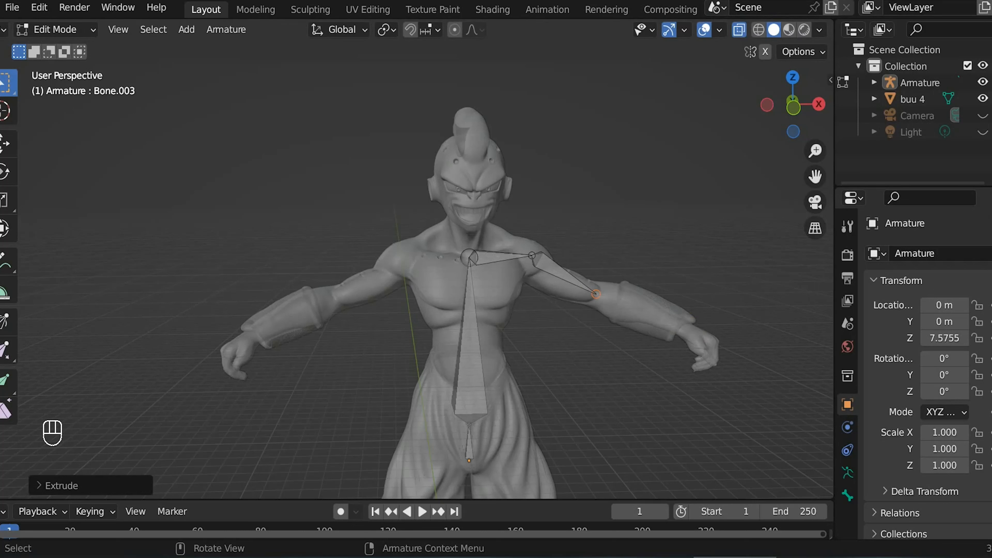
- Extrude a forearm bone about 2.41 m long to the wrist and a hand bone about 0.83 m long into the hand
{"action": "key", "text": "e"}
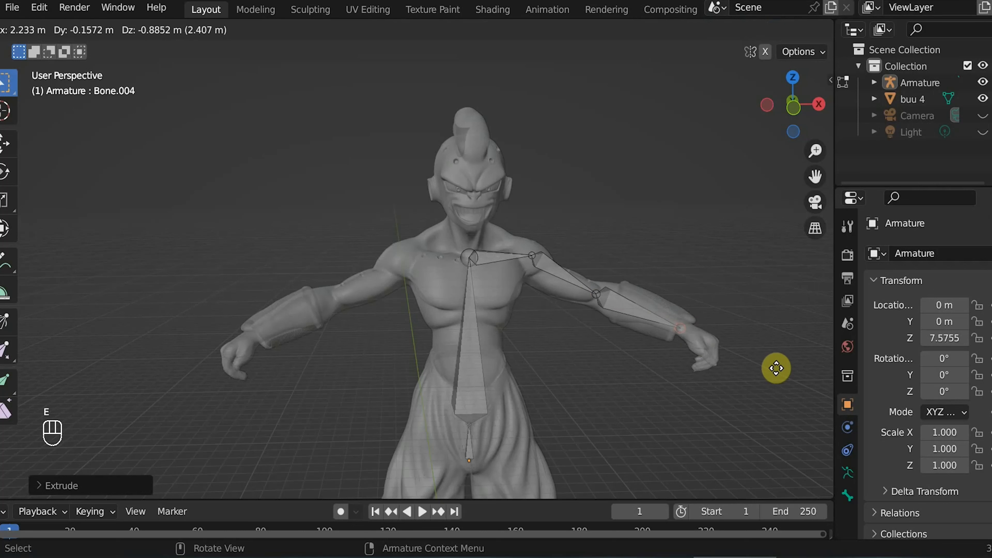
{"action": "left_click", "coordinate": [681, 329]}
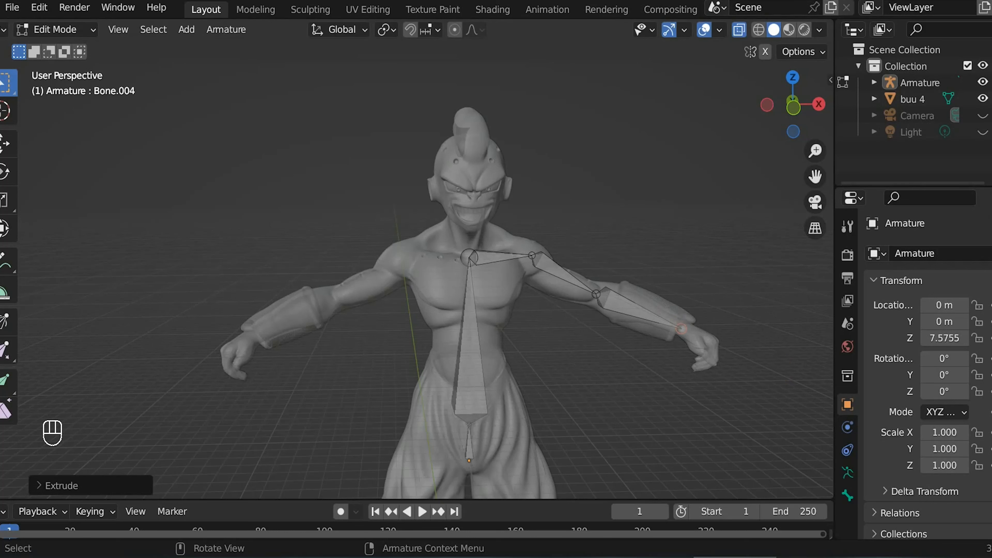
{"action": "key", "text": "e"}
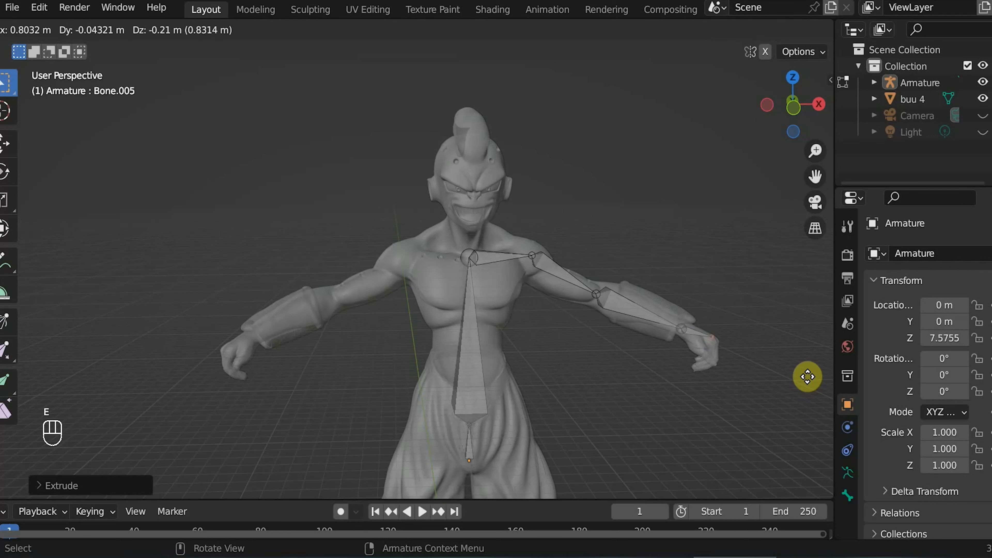
{"action": "left_click", "coordinate": [713, 337]}
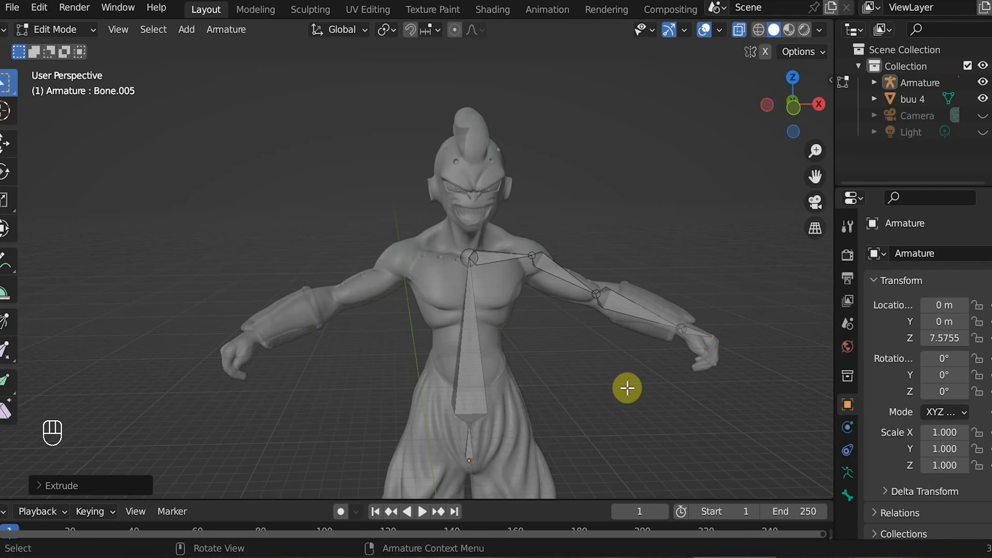
{"action": "scroll", "coordinate": [618, 373], "scroll_direction": "down", "scroll_amount": 1}
{"action": "scroll", "coordinate": [505, 325], "scroll_direction": "down", "scroll_amount": 2}
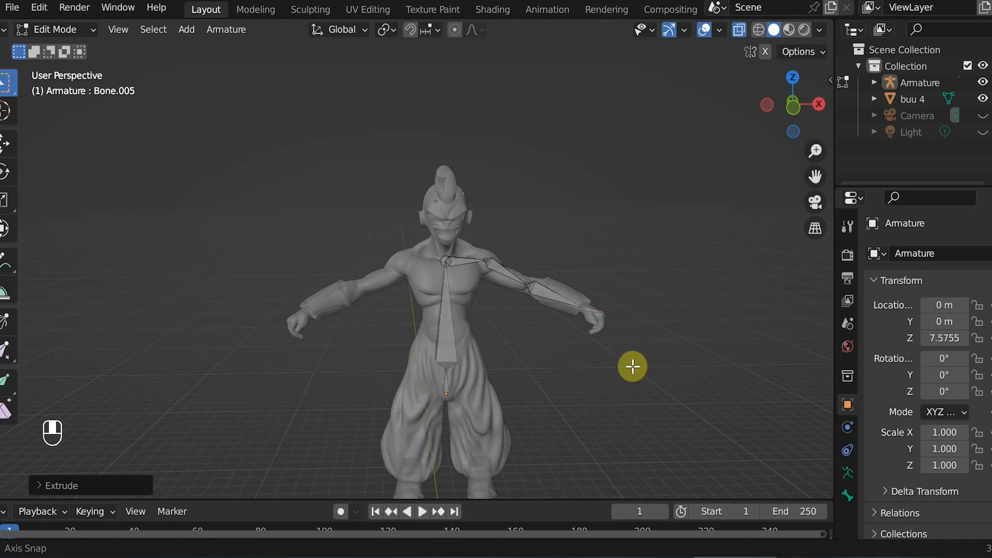
{"action": "middle_click_drag", "start_coordinate": [633, 363], "coordinate": [486, 395]}
{"action": "left_click", "coordinate": [321, 294]}
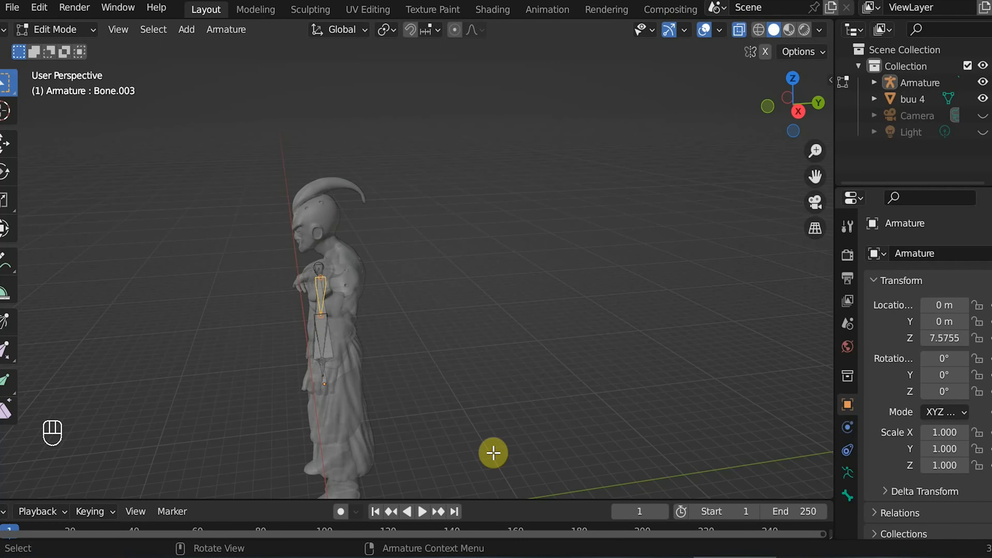
{"action": "key", "text": "e"}
{"action": "right_click", "coordinate": [509, 456]}
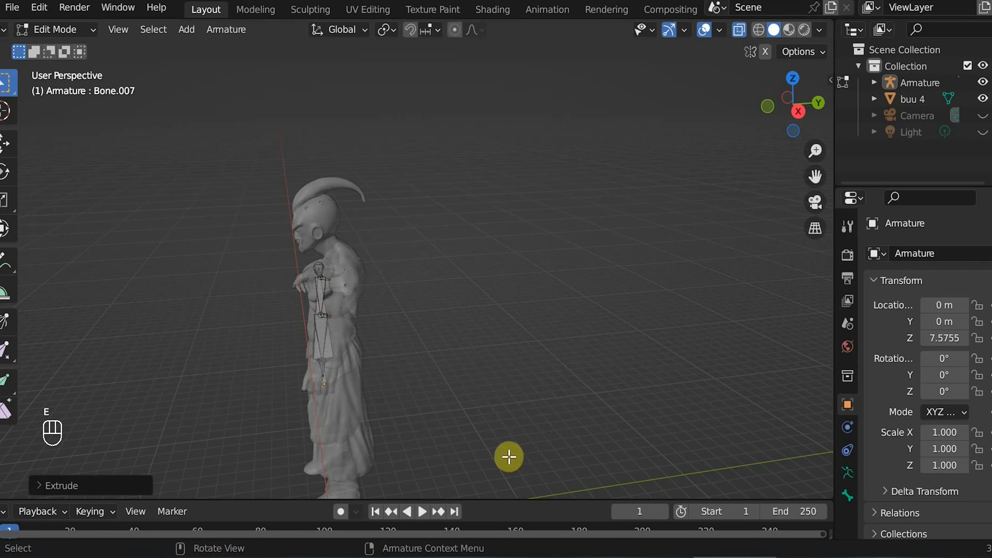
{"action": "key", "text": "ctrl+z"}
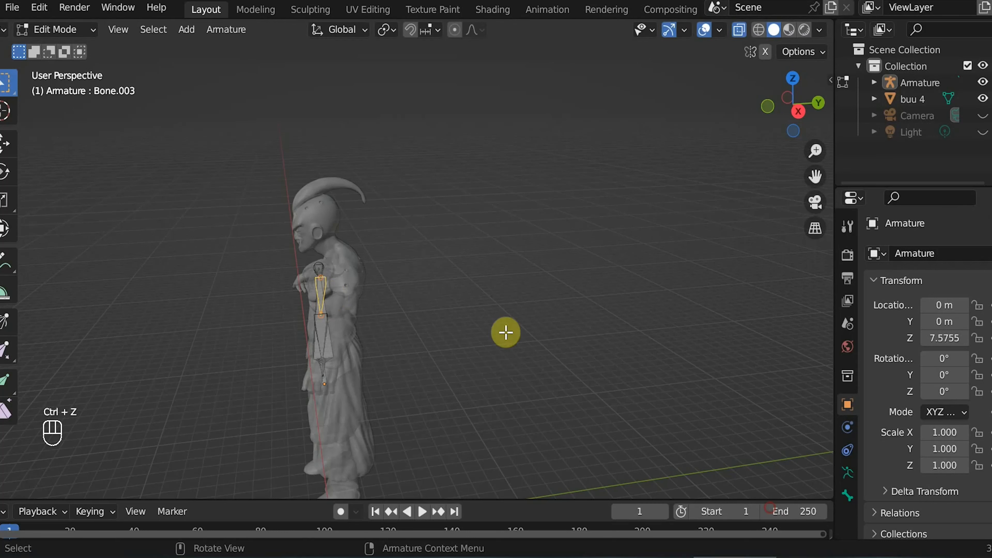
- Move the left shoulder joint about 0.75 m toward the character's back and shift the elbow joint back in line with the arm
{"action": "left_click", "coordinate": [321, 276]}
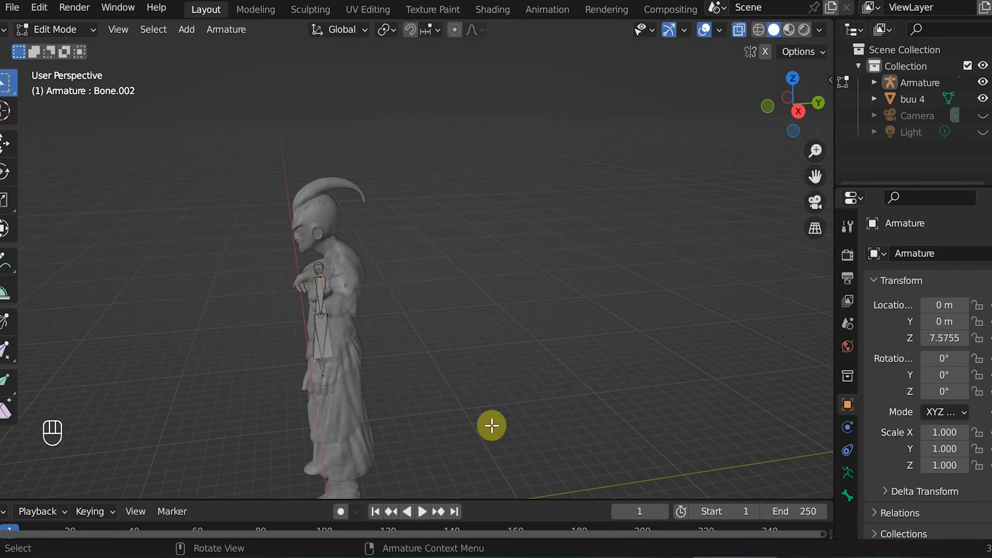
{"action": "key", "text": "g"}
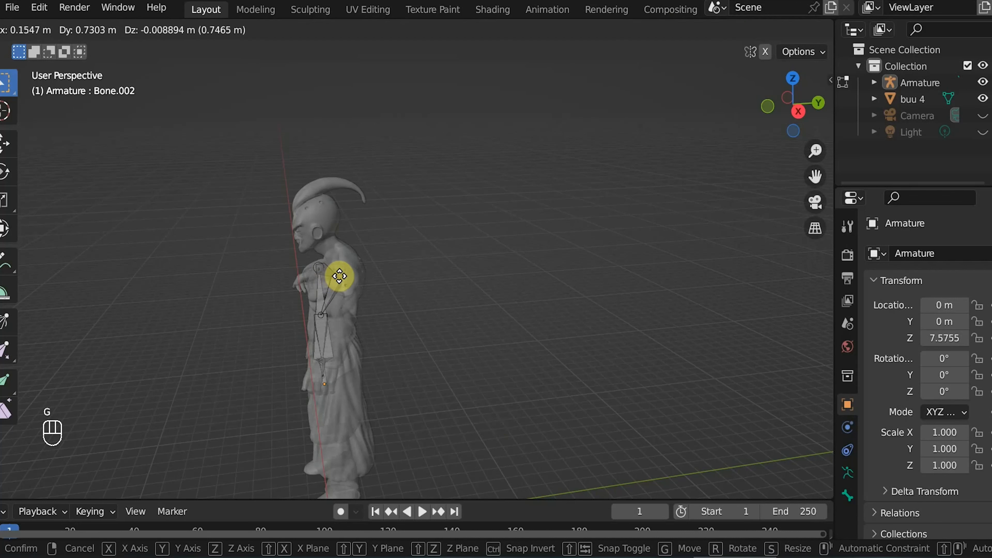
{"action": "left_click", "coordinate": [339, 277]}
{"action": "left_click", "coordinate": [324, 316]}
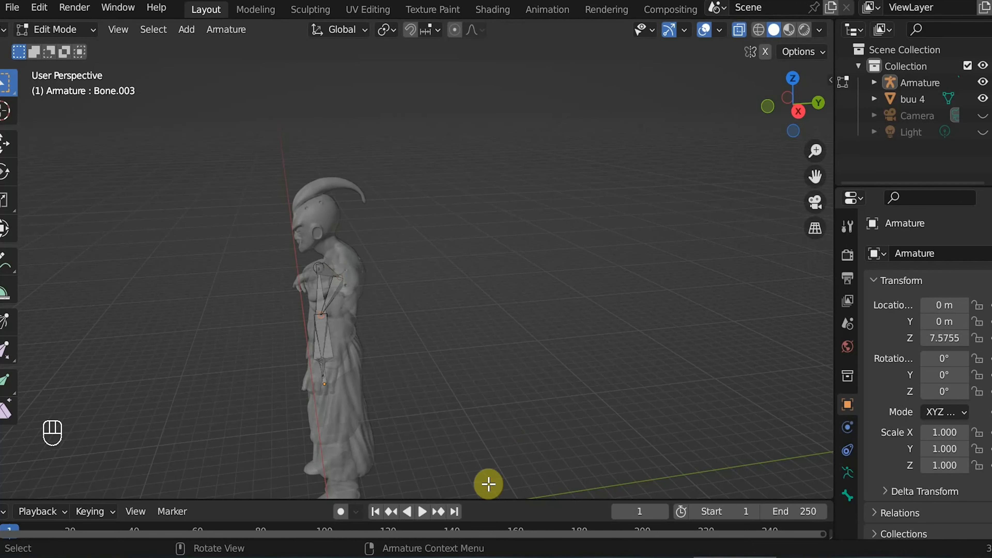
{"action": "key", "text": "g"}
{"action": "left_click", "coordinate": [341, 315]}
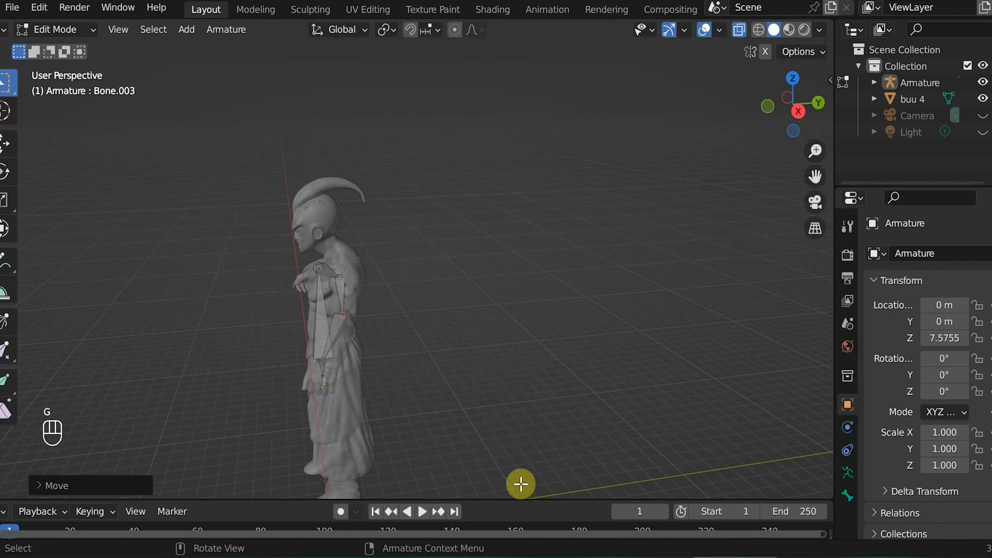
- Move the left wrist joint about 0.41 m toward the character's back so the forearm bone follows the arm
{"action": "left_click", "coordinate": [322, 360]}
{"action": "key", "text": "g"}
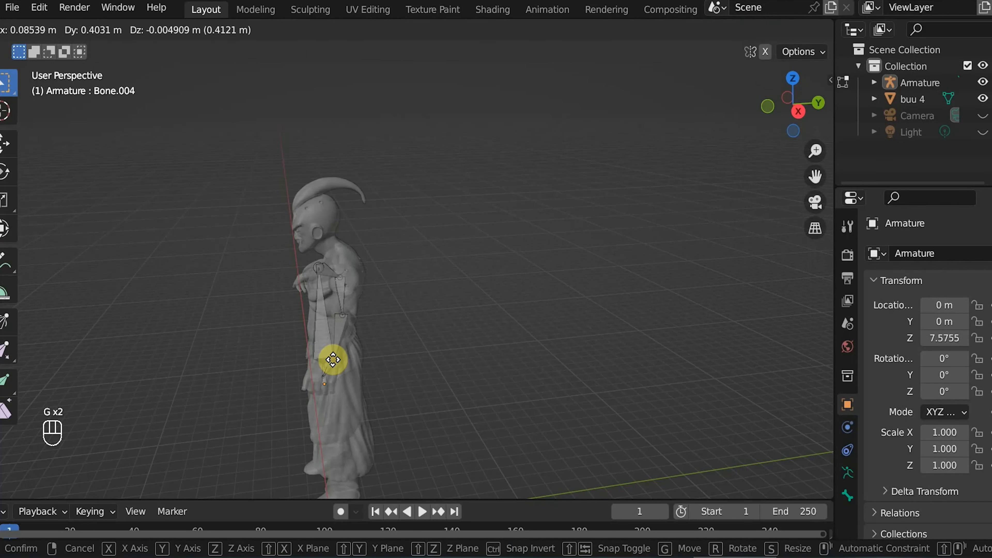
{"action": "left_click", "coordinate": [333, 360]}
- Move the joint at the top of the spine about 0.8 m toward the character's back
{"action": "middle_click_drag", "start_coordinate": [343, 413], "coordinate": [645, 421]}
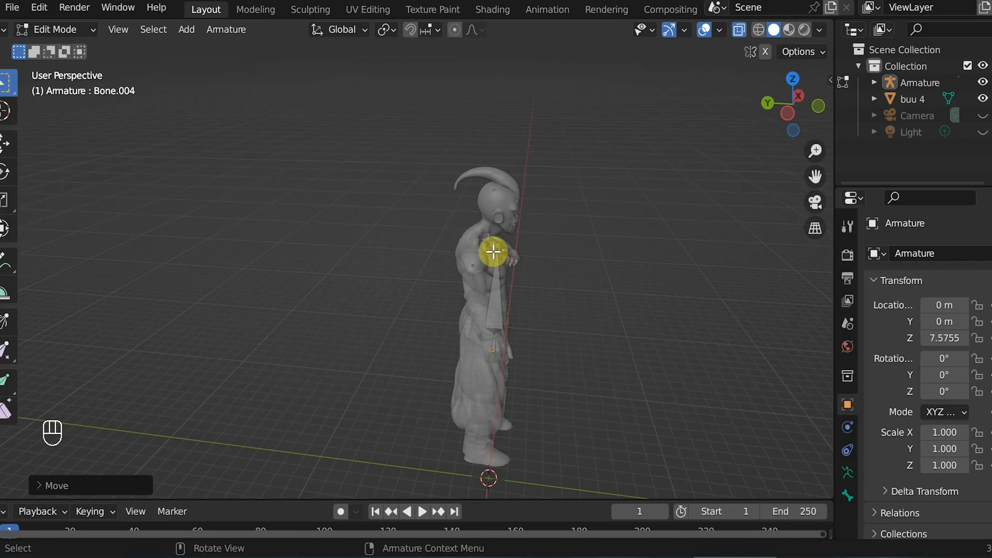
{"action": "left_click", "coordinate": [752, 386]}
{"action": "left_click", "coordinate": [477, 249]}
{"action": "key", "text": "g"}
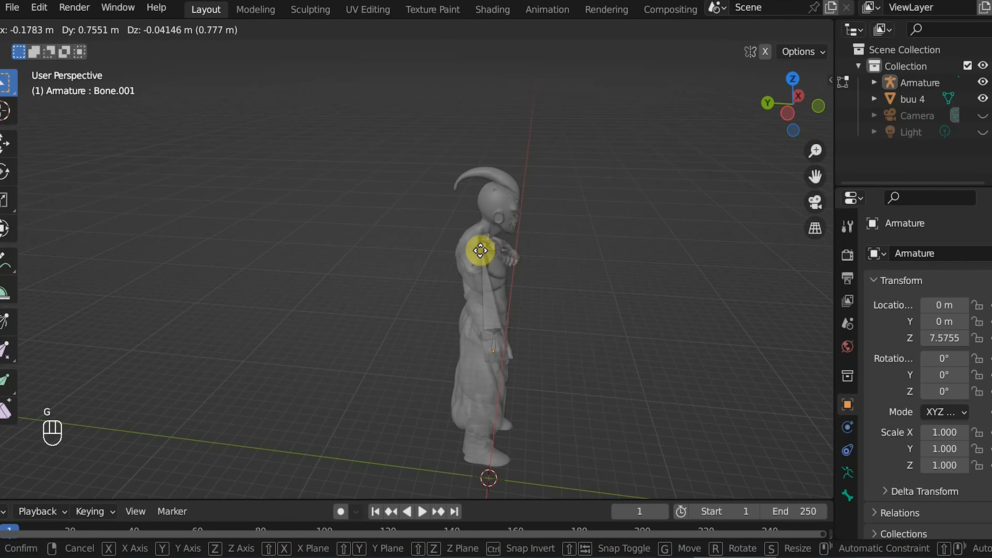
{"action": "left_click", "coordinate": [479, 251]}
- Extrude a hip bone sideways from the pelvis joint, followed by a thigh bone down to the character's left knee
{"action": "middle_click_drag", "start_coordinate": [522, 317], "coordinate": [391, 293]}
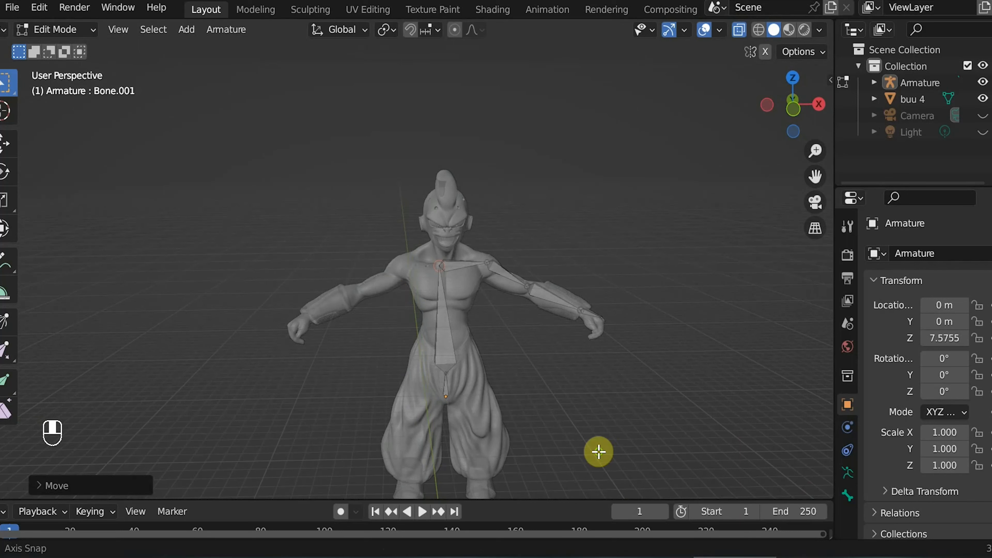
{"action": "left_click_drag", "start_coordinate": [590, 390], "coordinate": [542, 407]}
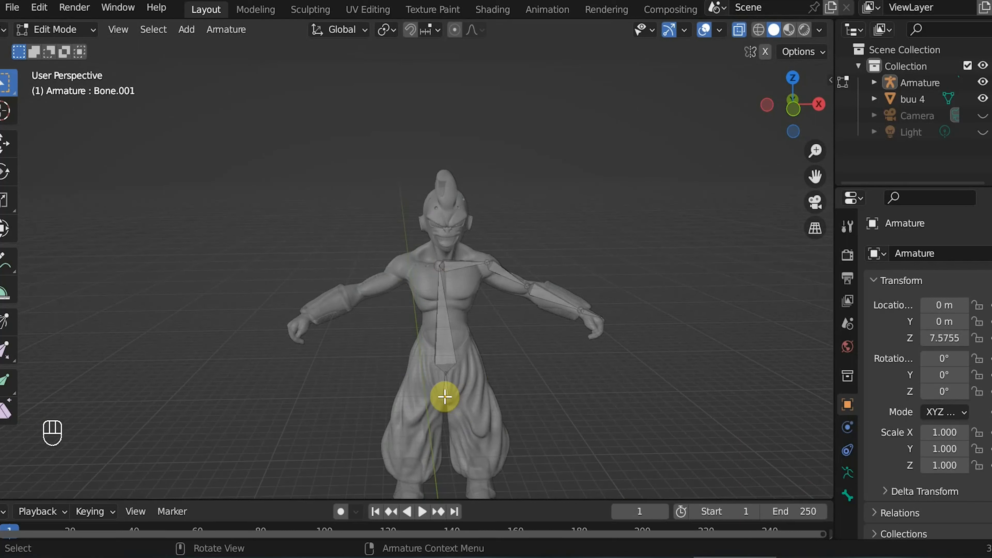
{"action": "key", "text": "e"}
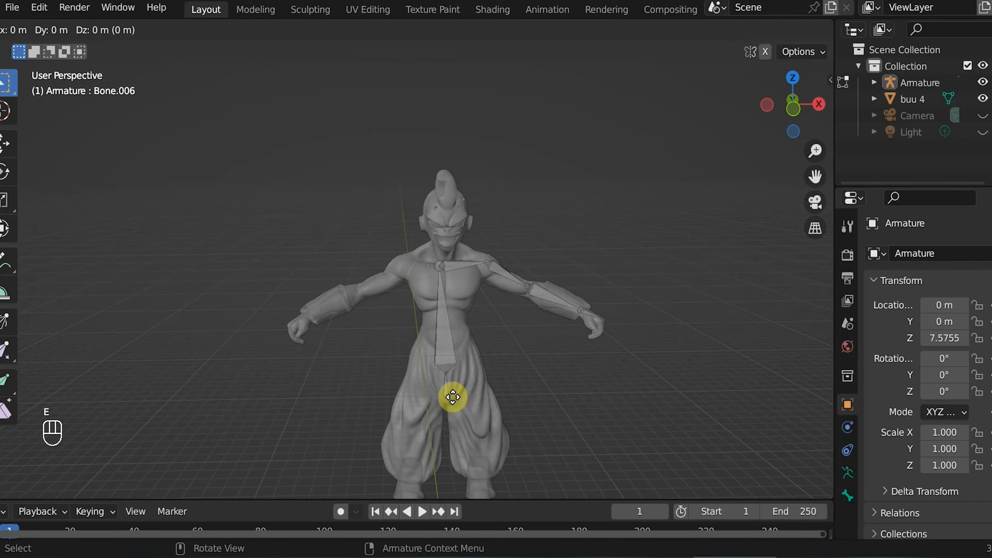
{"action": "left_click", "coordinate": [469, 398]}
{"action": "scroll", "coordinate": [468, 399], "scroll_direction": "down", "scroll_amount": 3}
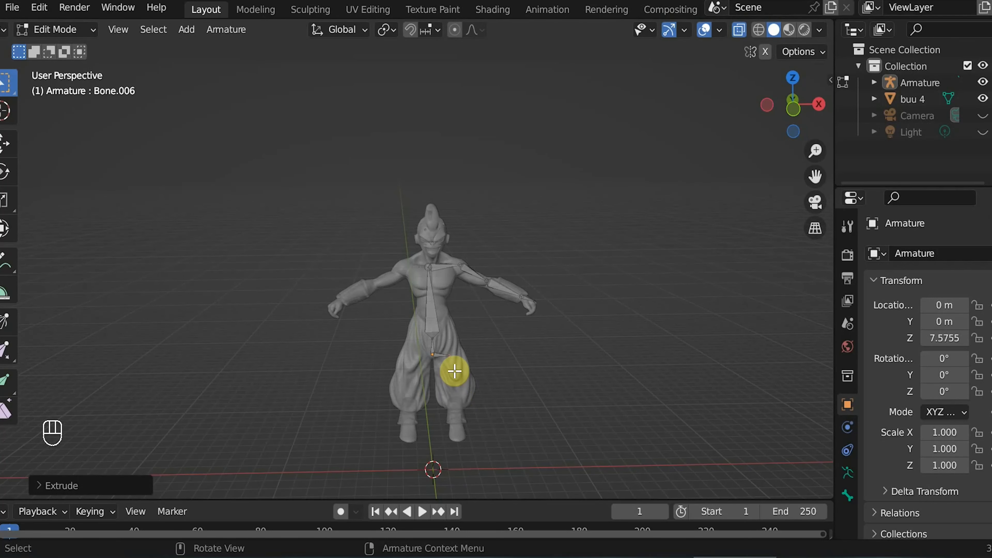
{"action": "key", "text": "e"}
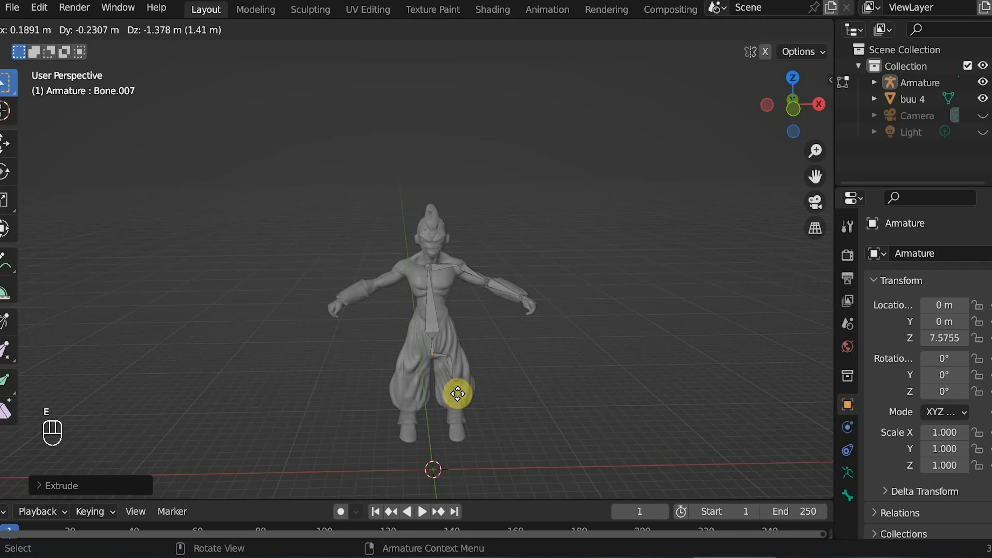
{"action": "left_click", "coordinate": [457, 400]}
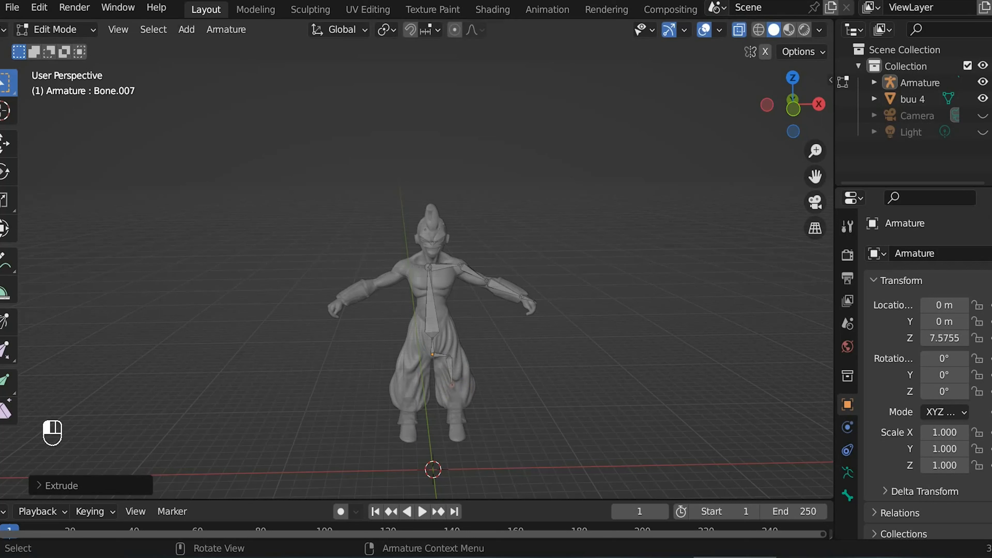
- Extrude a shin bone about 1.94 m long below the left knee and a further bone about 1.1 m long down into the foot
{"action": "key", "text": "e"}
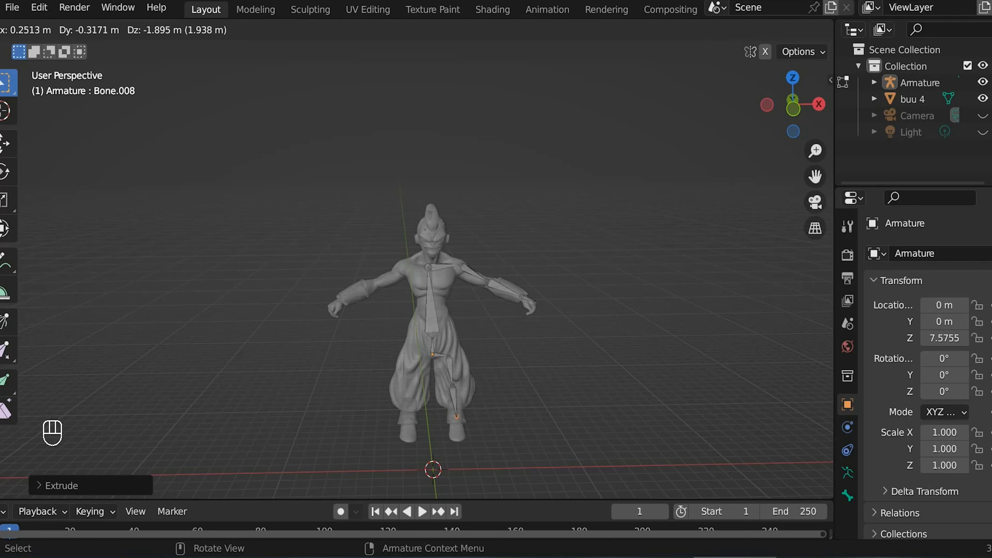
{"action": "left_click", "coordinate": [461, 439]}
{"action": "key", "text": "e"}
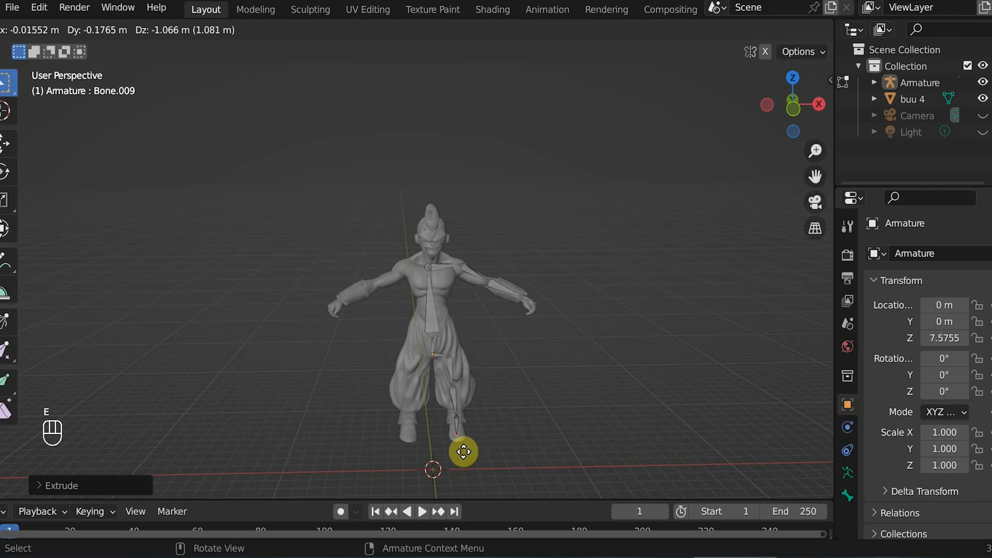
{"action": "left_click", "coordinate": [461, 453]}
{"action": "middle_click_drag", "start_coordinate": [539, 453], "coordinate": [393, 421]}
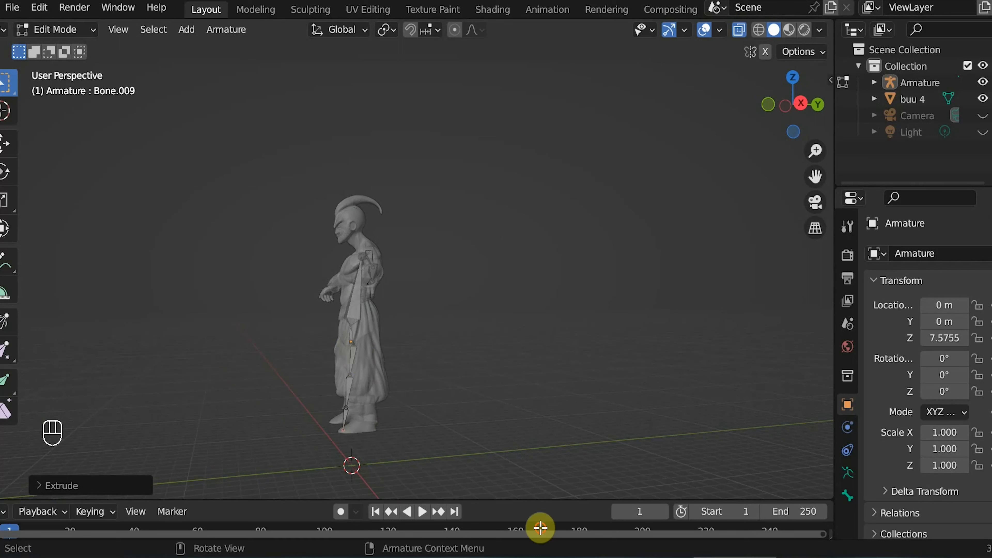
{"action": "key", "text": "e"}
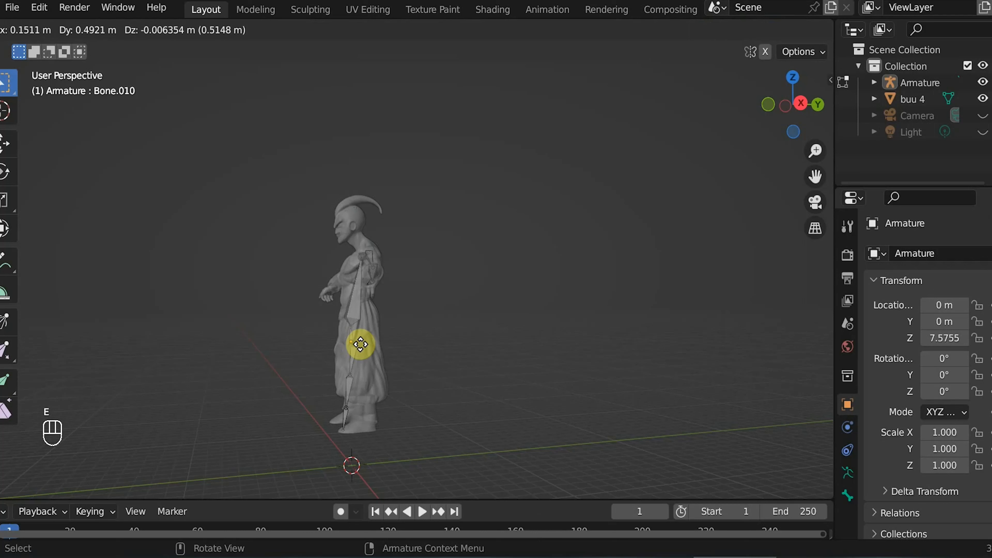
{"action": "left_click", "coordinate": [356, 345]}
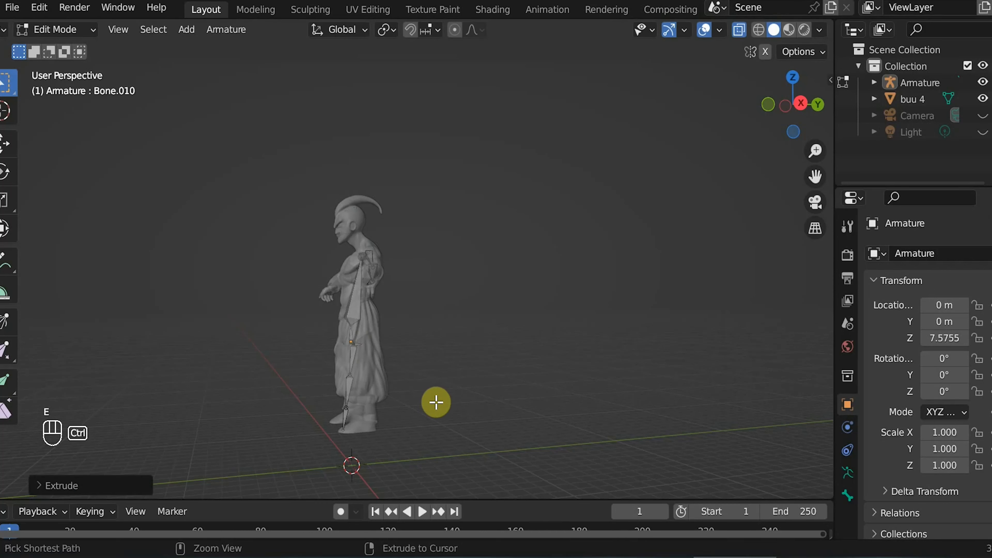
{"action": "key", "text": "ctrl+z"}
- Move the left hip joint about 0.41 m toward the character's back and shift the knee joint back and down inside the leg
{"action": "key", "text": "g"}
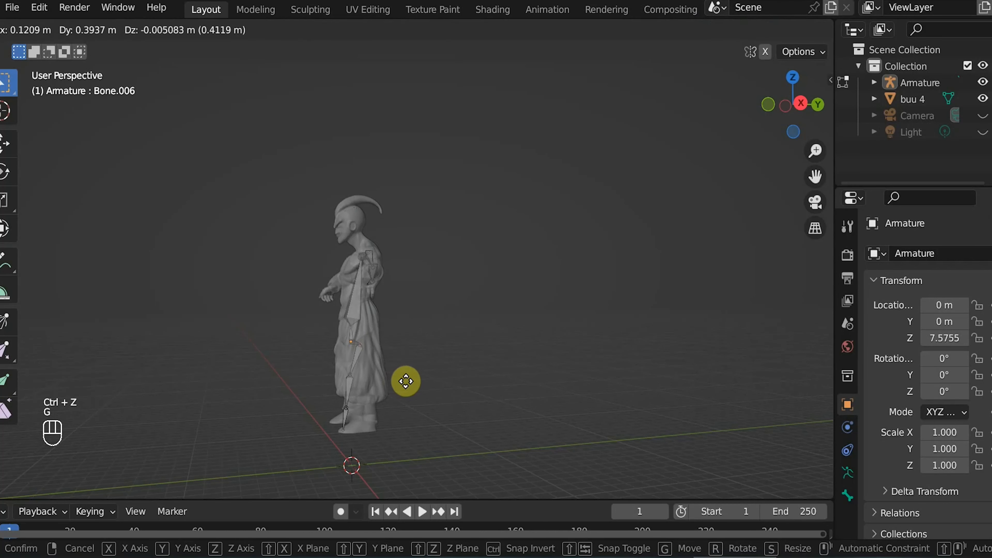
{"action": "left_click", "coordinate": [406, 381]}
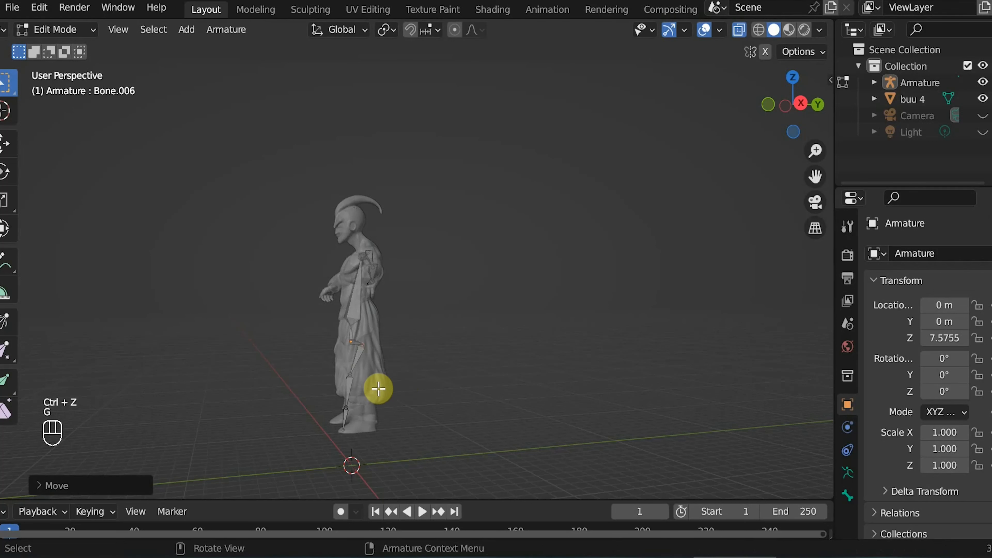
{"action": "left_click", "coordinate": [354, 373]}
{"action": "key", "text": "g"}
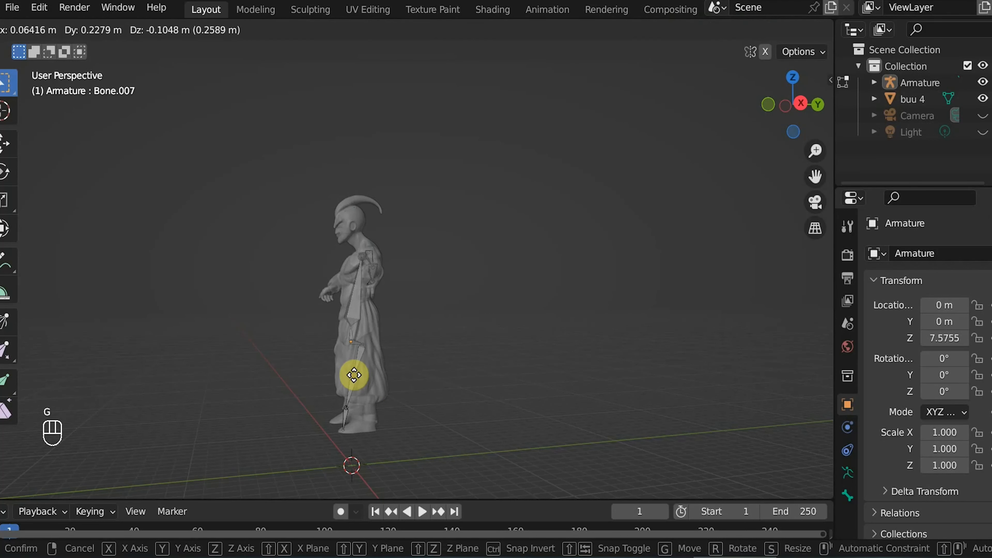
{"action": "left_click", "coordinate": [359, 399]}
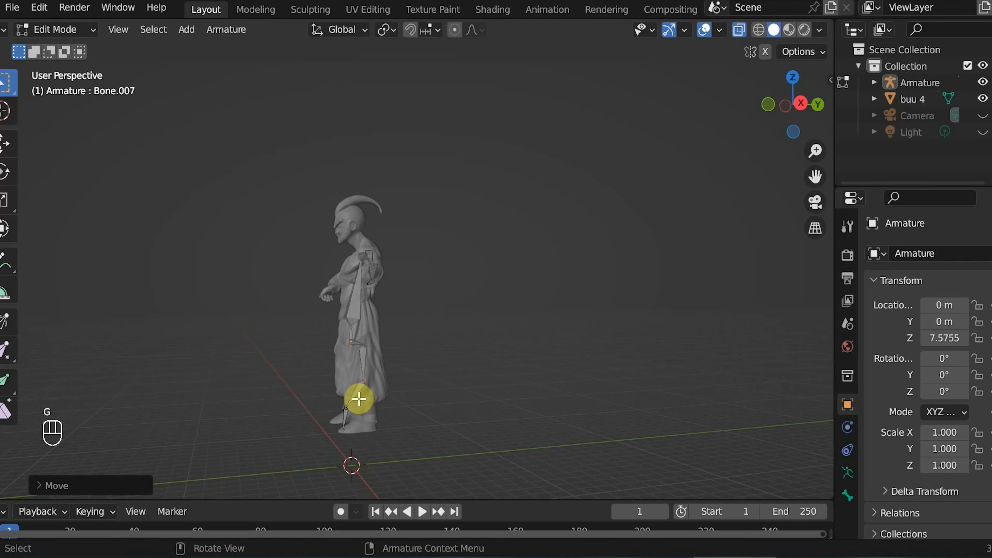
- Move the left ankle joint down and back into the heel and refine its placement inside the foot
{"action": "left_click", "coordinate": [354, 405]}
{"action": "key", "text": "g"}
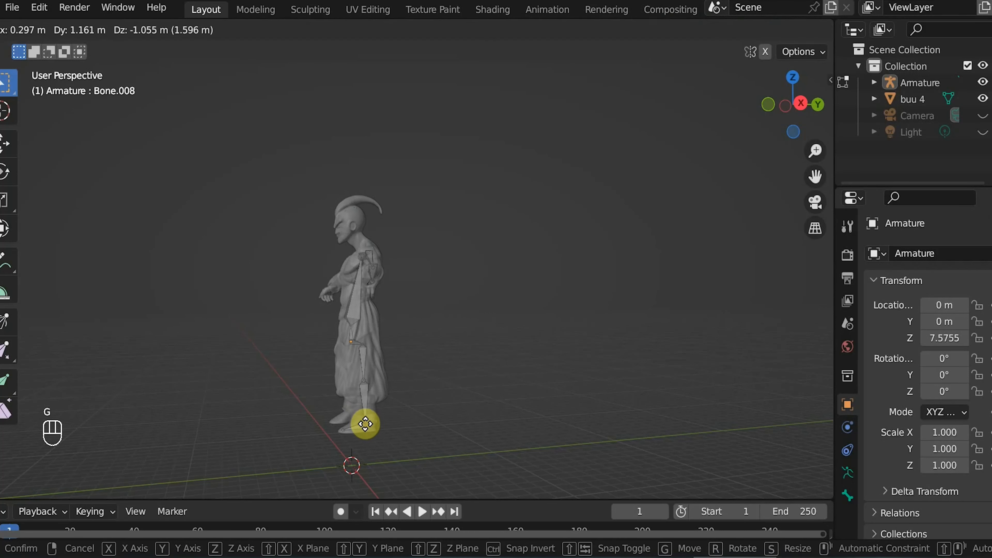
{"action": "left_click", "coordinate": [392, 441]}
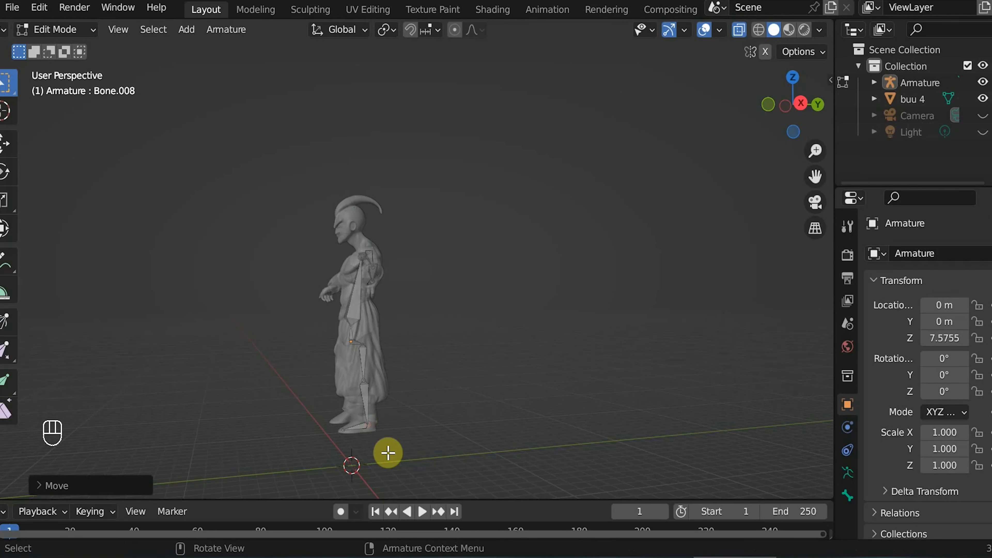
{"action": "middle_click_drag", "start_coordinate": [386, 452], "coordinate": [407, 447]}
{"action": "key", "text": "g"}
{"action": "left_click", "coordinate": [516, 468]}
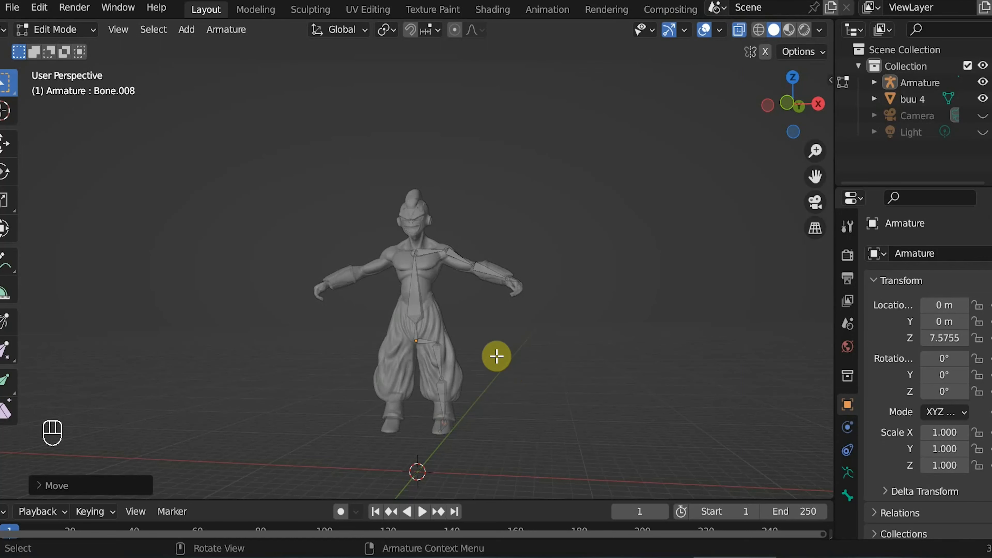
- Adjust the left shoulder joint so it sits inside the character's shoulder
{"action": "middle_click_drag", "start_coordinate": [496, 355], "coordinate": [538, 403]}
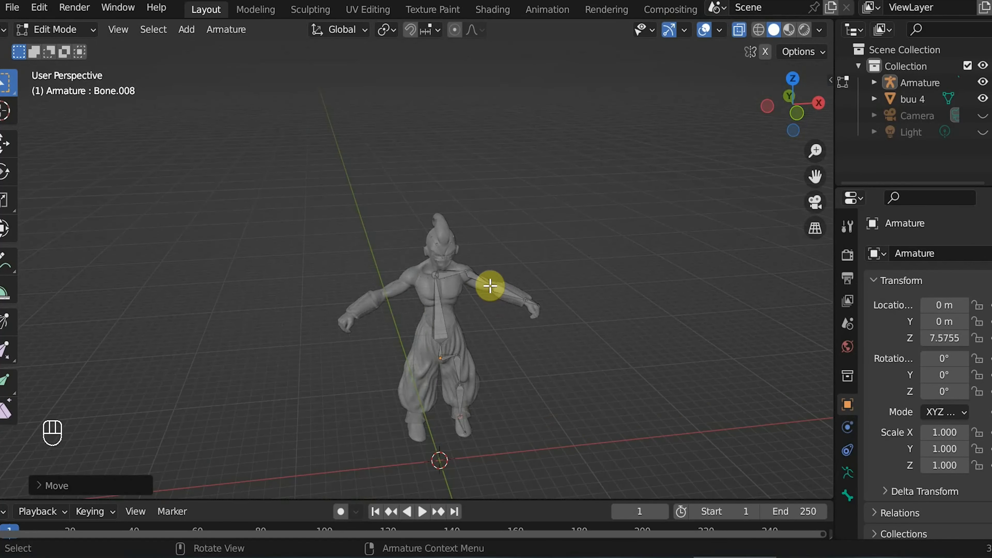
{"action": "left_click", "coordinate": [465, 271]}
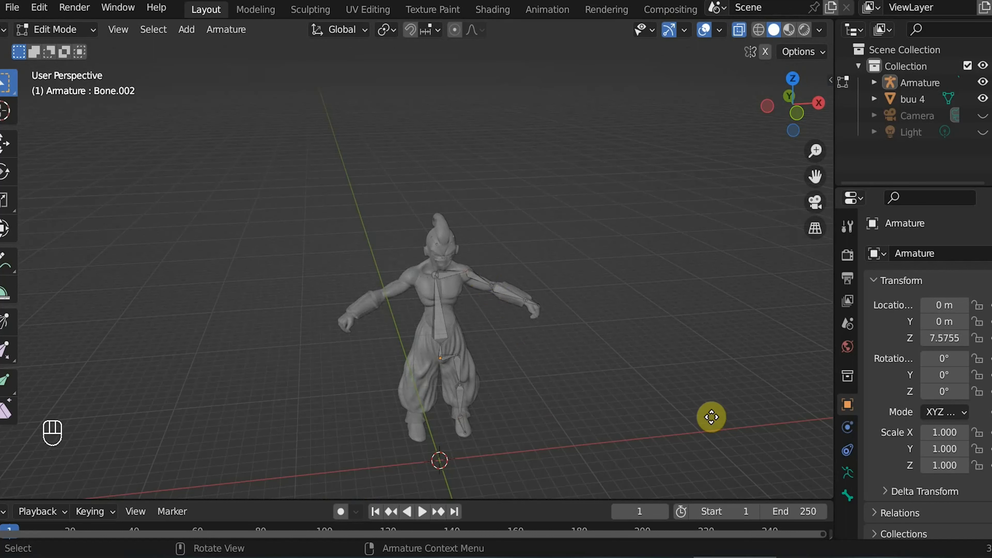
{"action": "key", "text": "g"}
{"action": "left_click", "coordinate": [711, 421]}
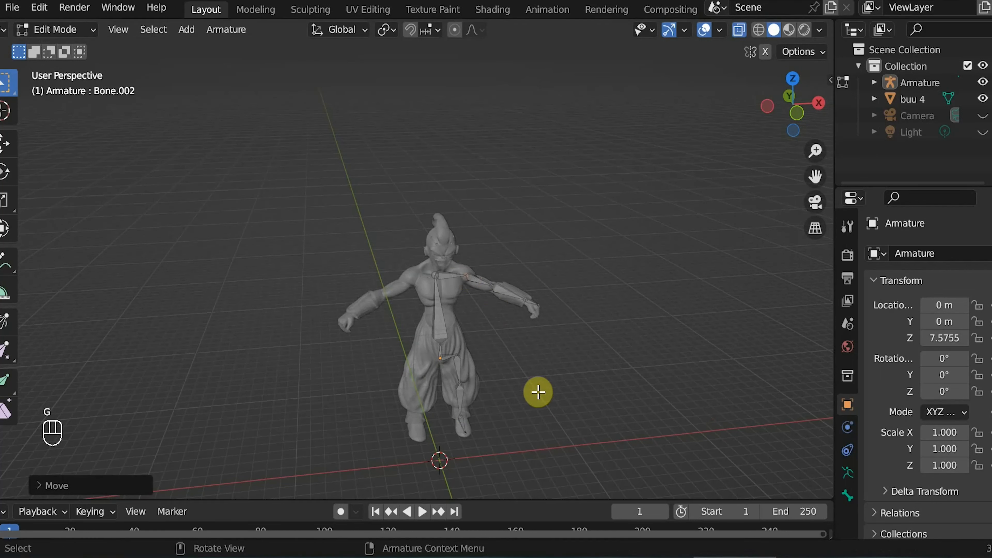
{"action": "left_click_drag", "start_coordinate": [609, 397], "coordinate": [554, 418]}
- Rename the bone between the top of the spine and the left shoulder joint as shoulder
{"action": "middle_click_drag", "start_coordinate": [555, 418], "coordinate": [536, 376]}
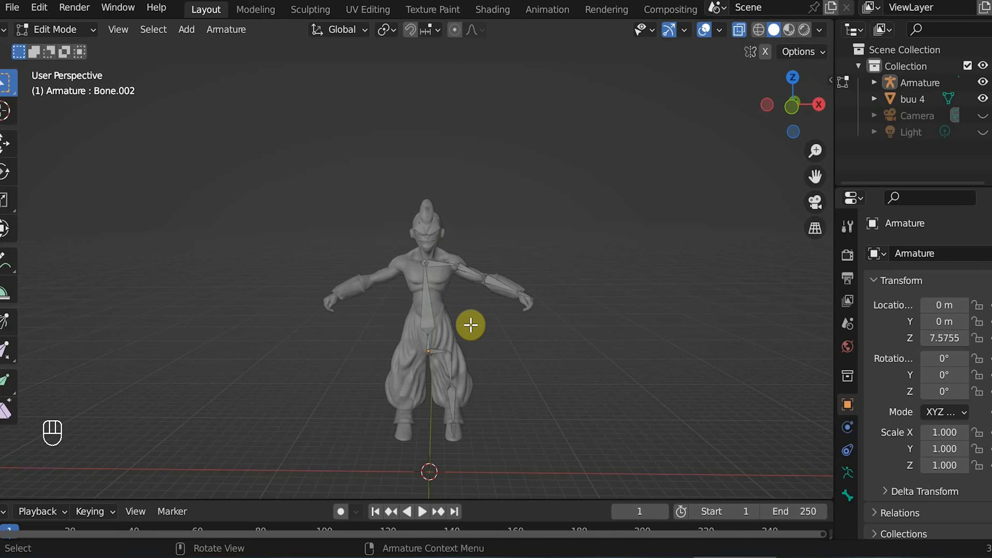
{"action": "left_click", "coordinate": [440, 265]}
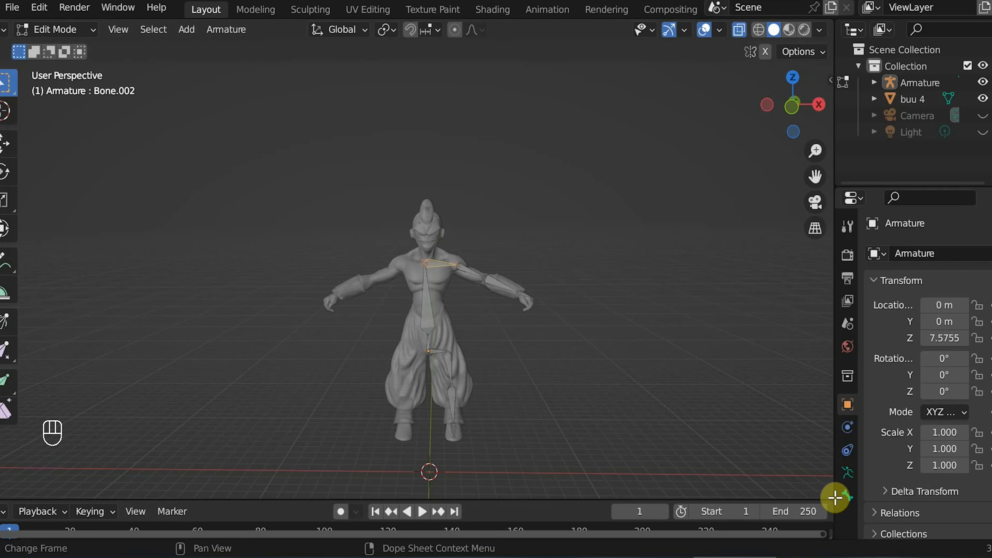
{"action": "left_click", "coordinate": [847, 495]}
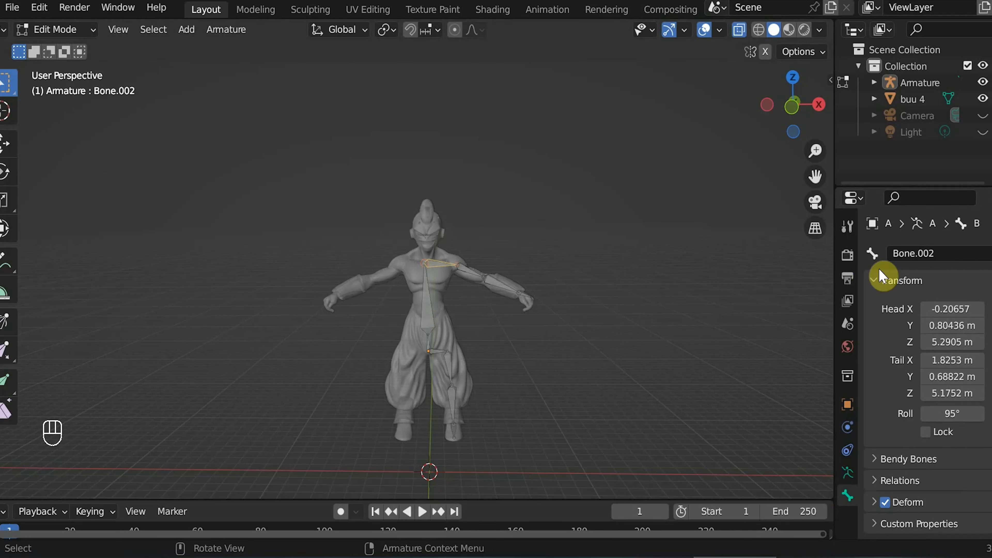
{"action": "left_click", "coordinate": [922, 253]}
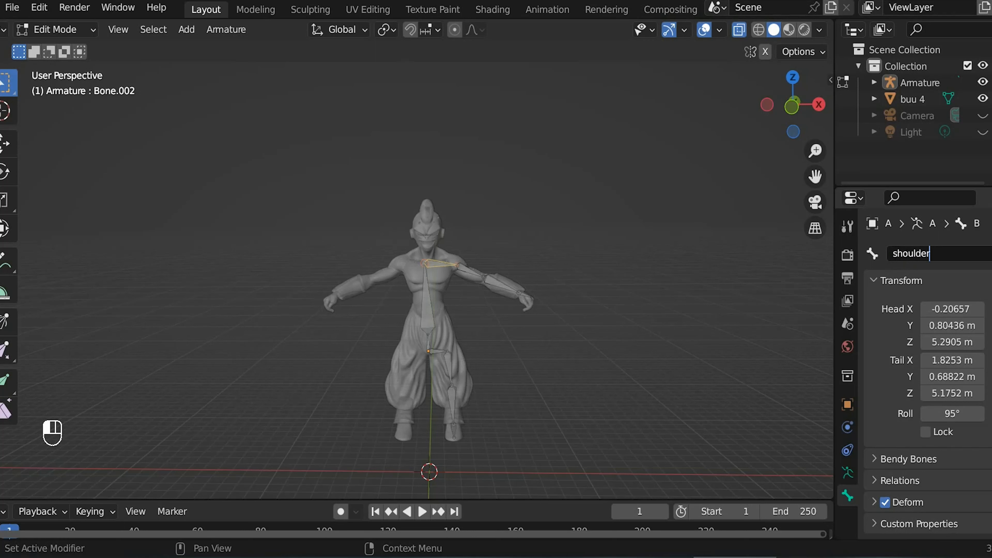
{"action": "key", "text": "Return"}
- Rename the left upper arm bone as "upper arm .l"
{"action": "left_click", "coordinate": [468, 268]}
{"action": "left_click", "coordinate": [910, 254]}
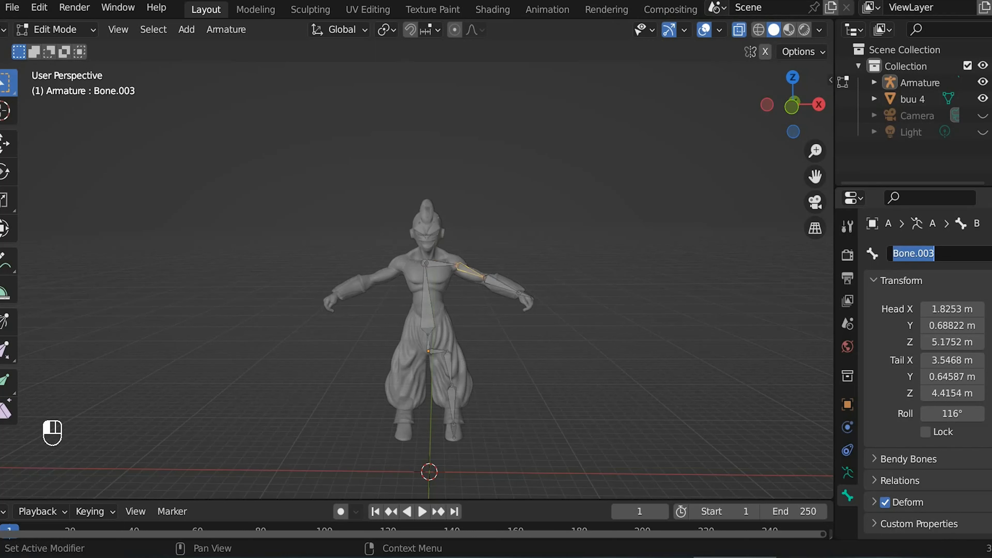
{"action": "type", "text": "upper arm .l"}
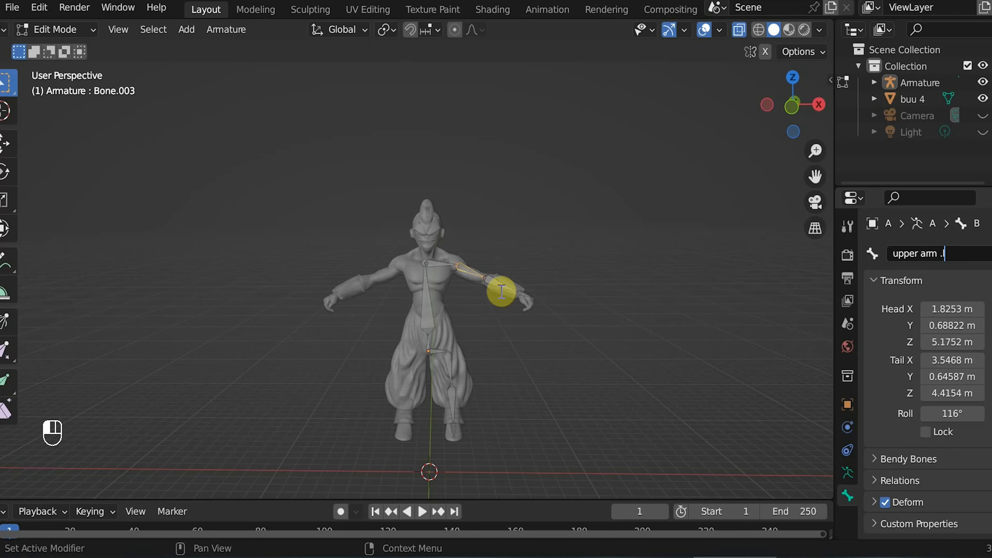
{"action": "left_click", "coordinate": [754, 435]}
- Rename the left forearm bone as "arm.l"
{"action": "key", "text": "bracketright"}
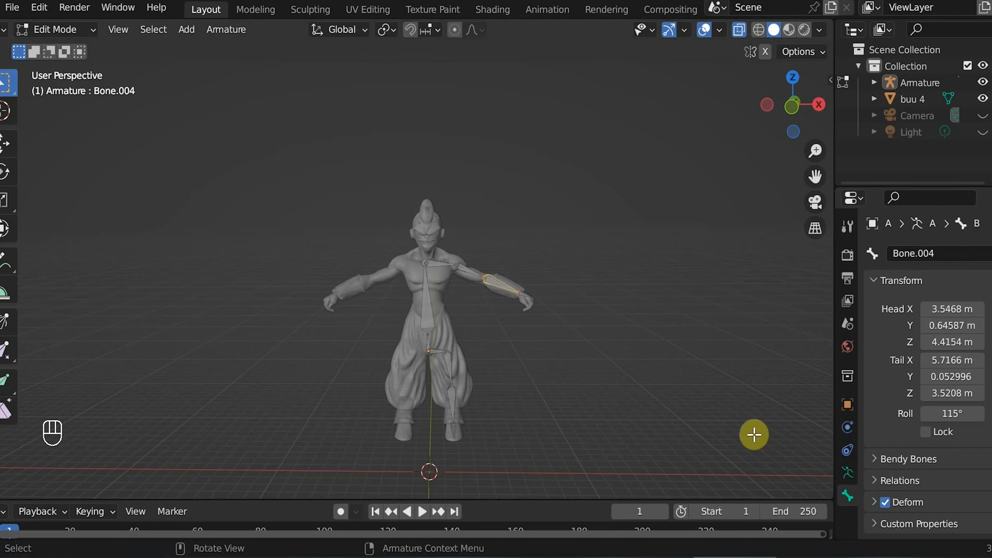
{"action": "left_click", "coordinate": [926, 254]}
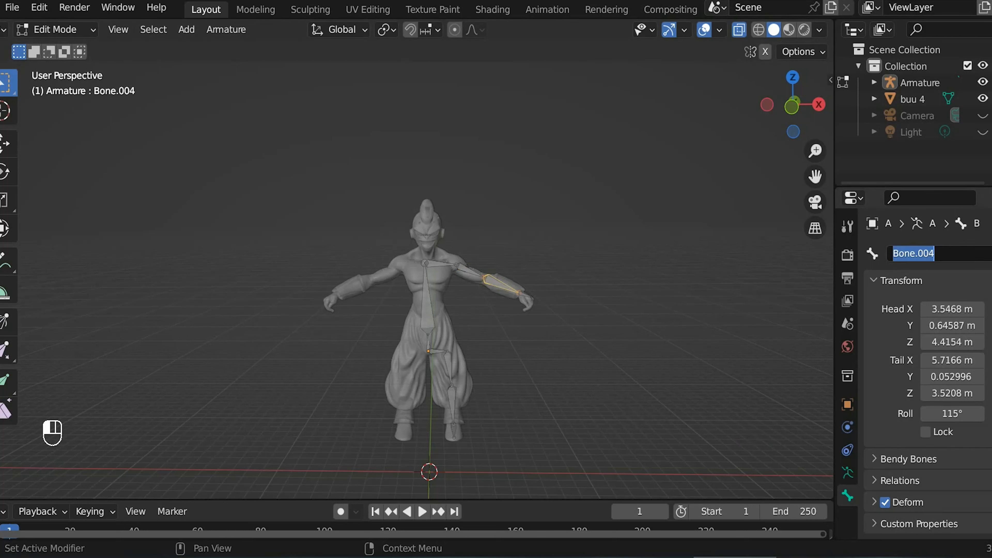
{"action": "type", "text": "arm.l"}
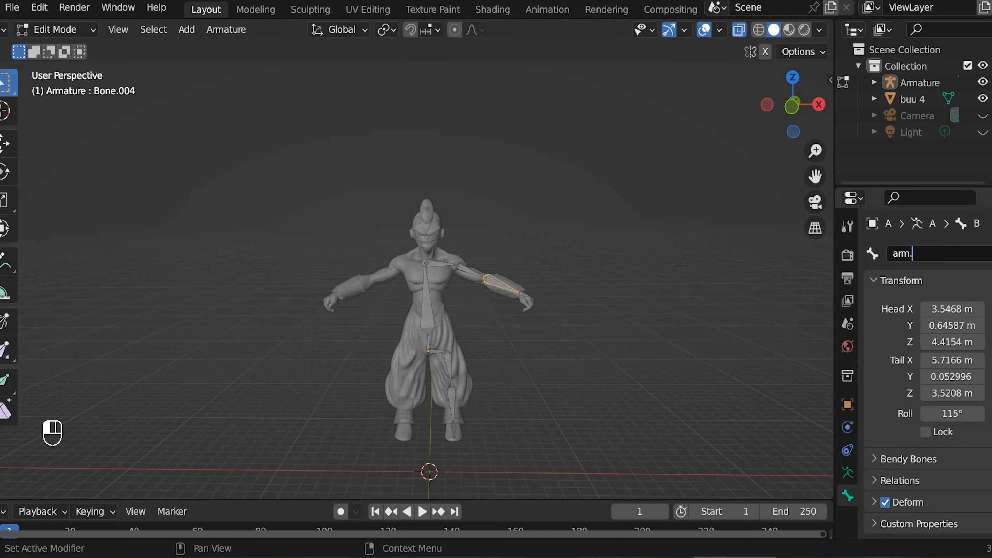
{"action": "left_click", "coordinate": [796, 453]}
- Rename the bone at the end of the left arm as "hand.l"
{"action": "left_click", "coordinate": [528, 296]}
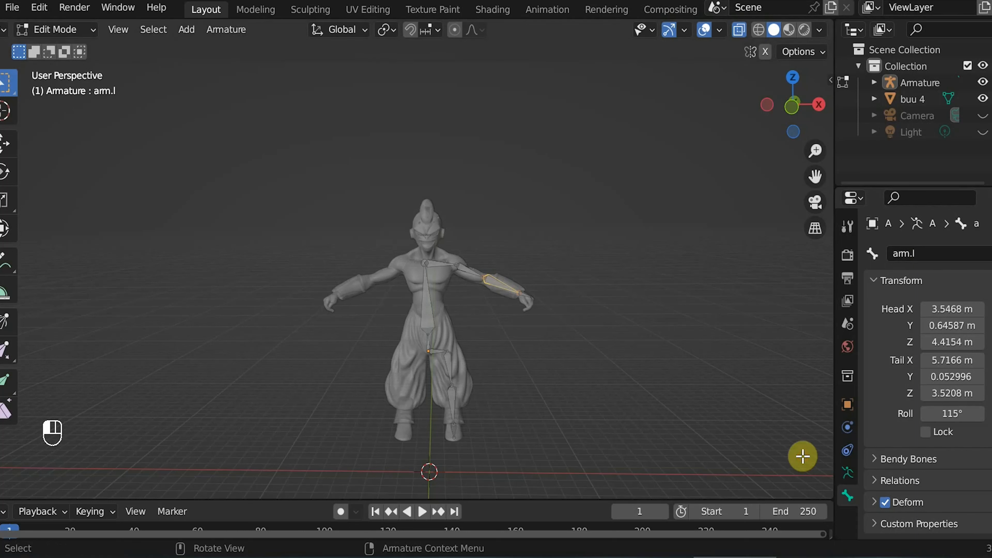
{"action": "left_click", "coordinate": [912, 253]}
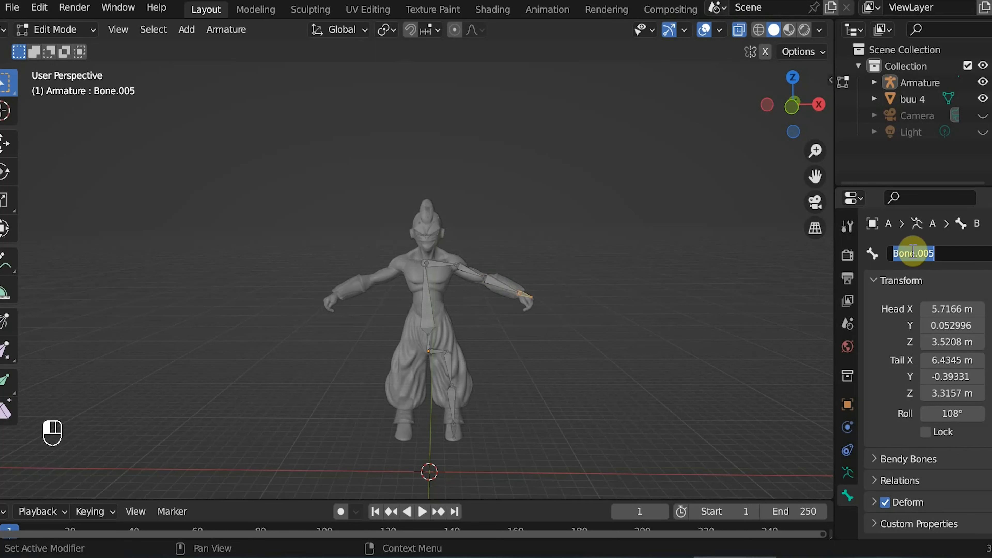
{"action": "type", "text": "hand."}
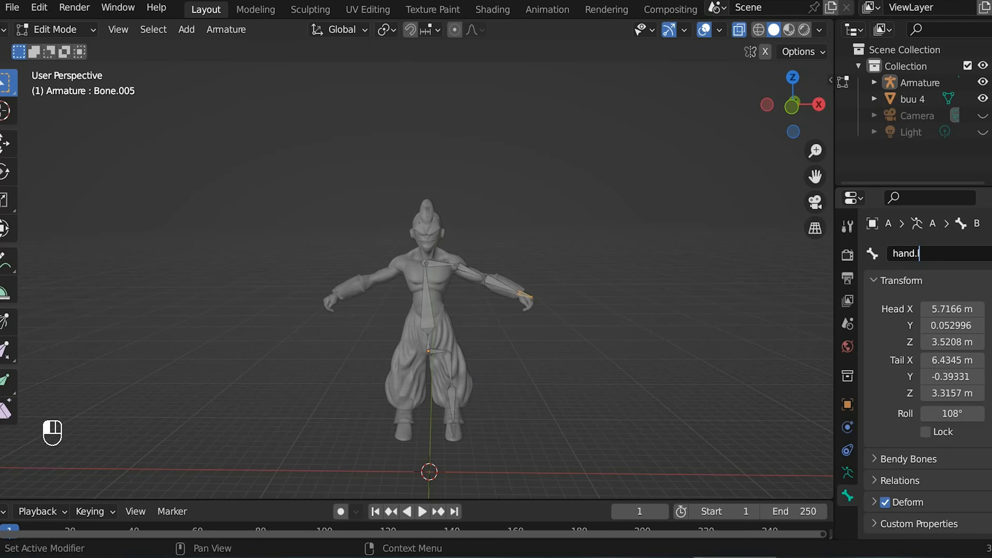
{"action": "left_click", "coordinate": [669, 339]}
- Rename the short bone running from the base of the spine to the left hip joint as "hips.l"
{"action": "scroll", "coordinate": [426, 401], "scroll_direction": "up", "scroll_amount": 3}
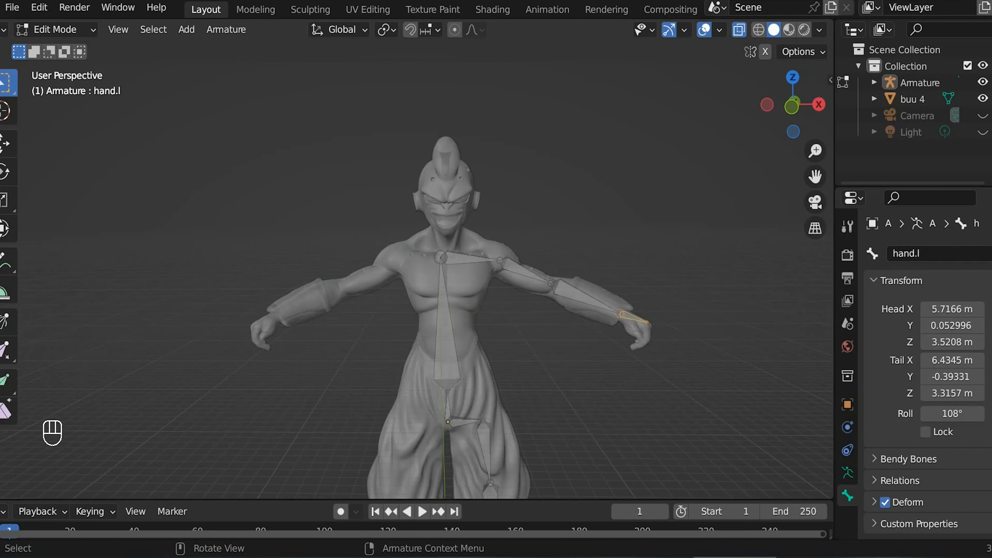
{"action": "middle_click_drag", "start_coordinate": [488, 417], "coordinate": [456, 301], "text": "shift"}
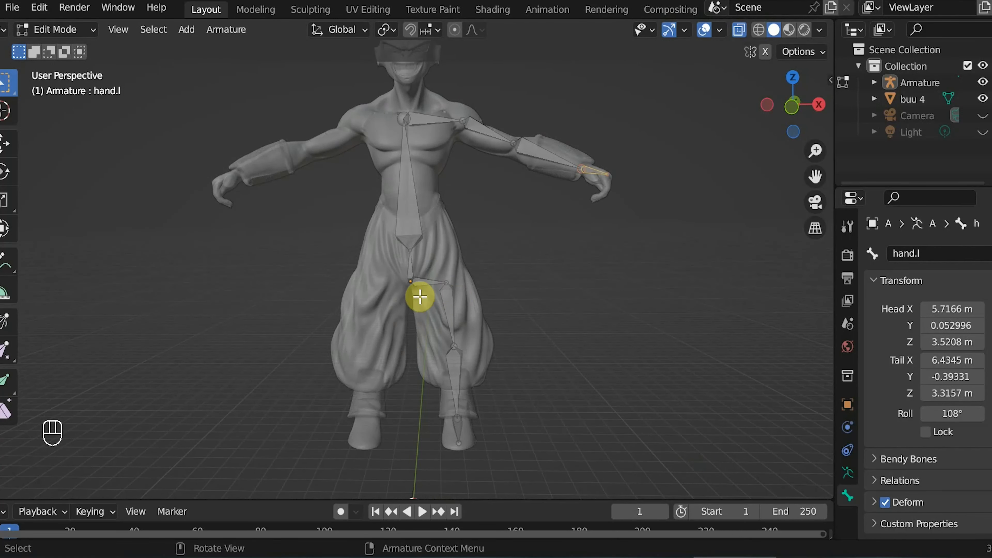
{"action": "left_click", "coordinate": [411, 273]}
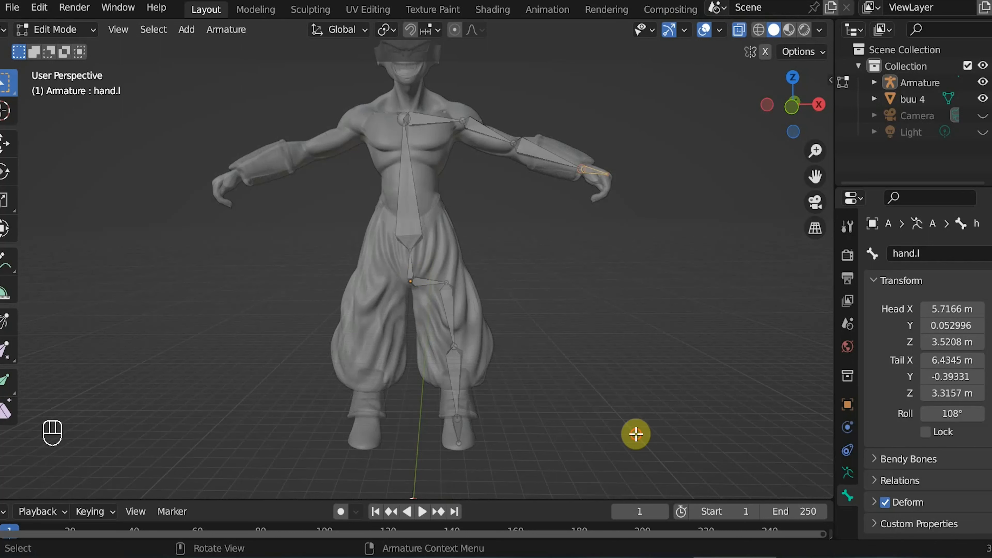
{"action": "left_click", "coordinate": [934, 254]}
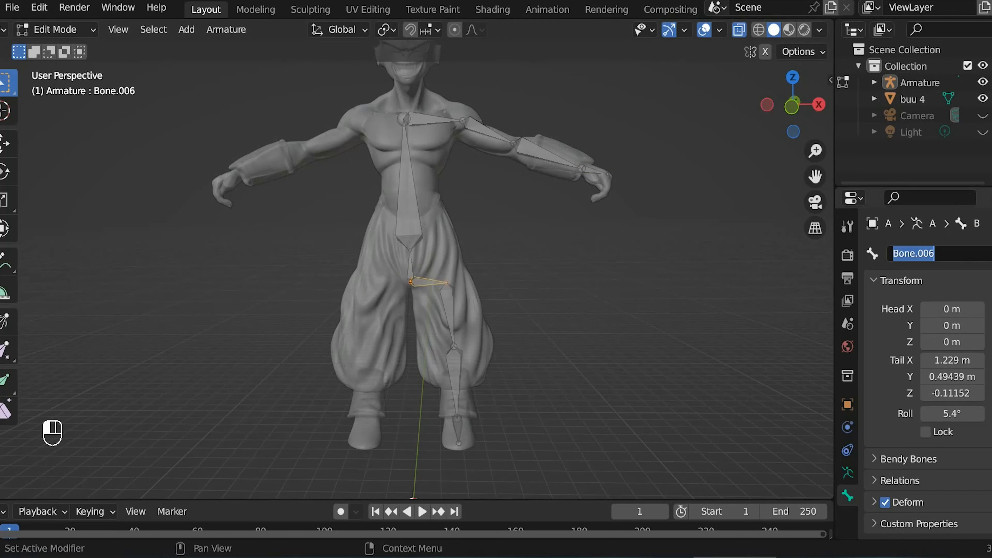
{"action": "type", "text": "hips."}
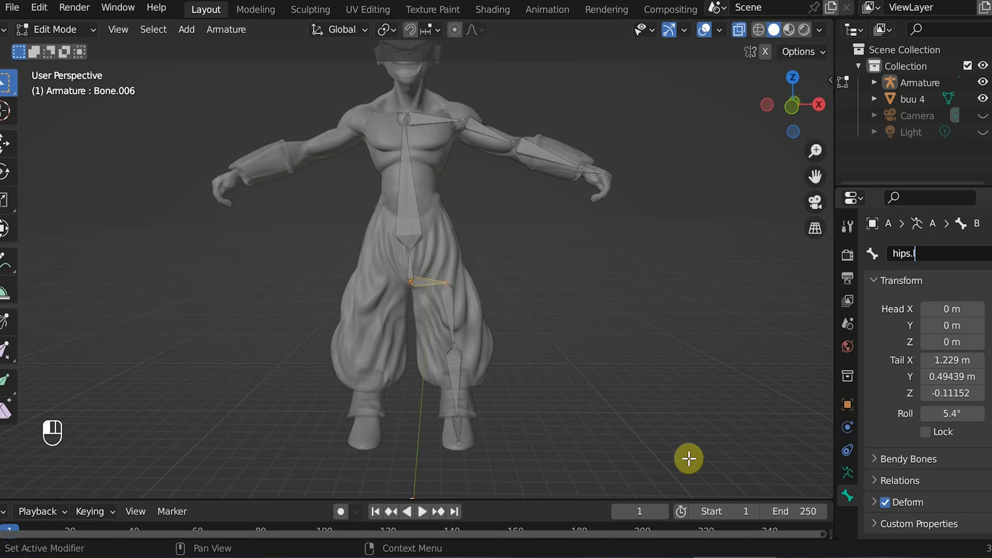
{"action": "key", "text": "Return"}
- Rename the left thigh bone as "upper leg.l"
{"action": "key", "text": "bracketright"}
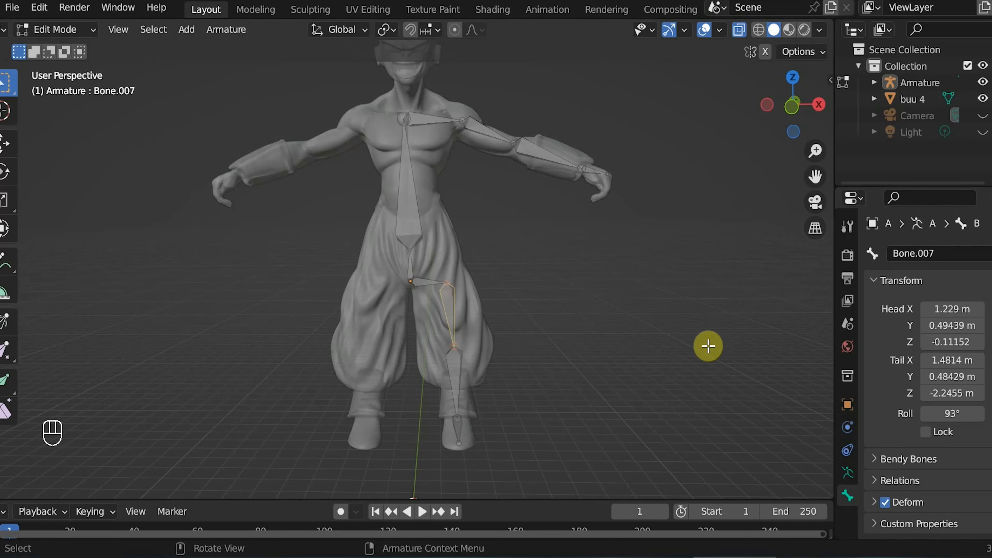
{"action": "left_click", "coordinate": [925, 258]}
{"action": "key", "text": "BackSpace"}
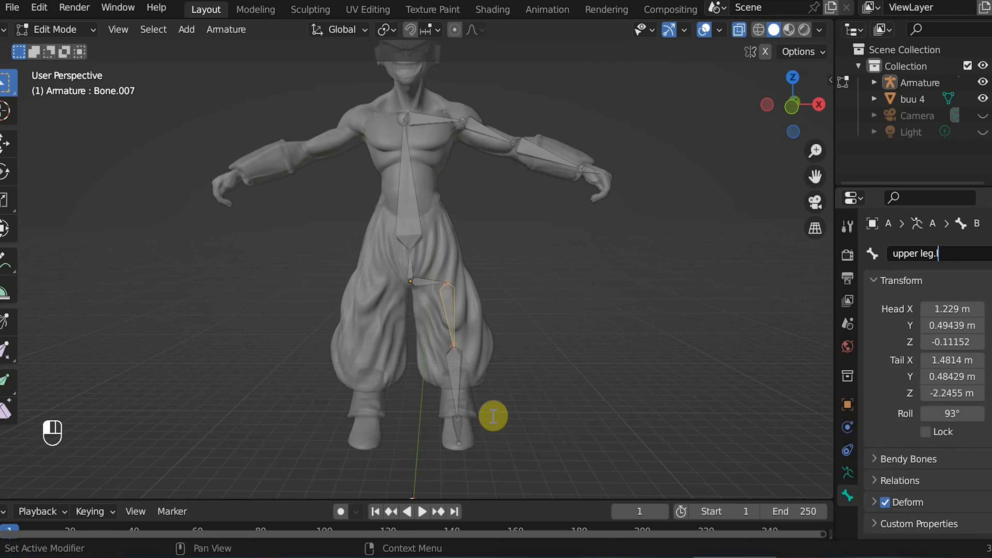
{"action": "key", "text": "Return"}
- Rename the left lower leg bone between the knee and the ankle as "leg.l"
{"action": "key", "text": "bracketright"}
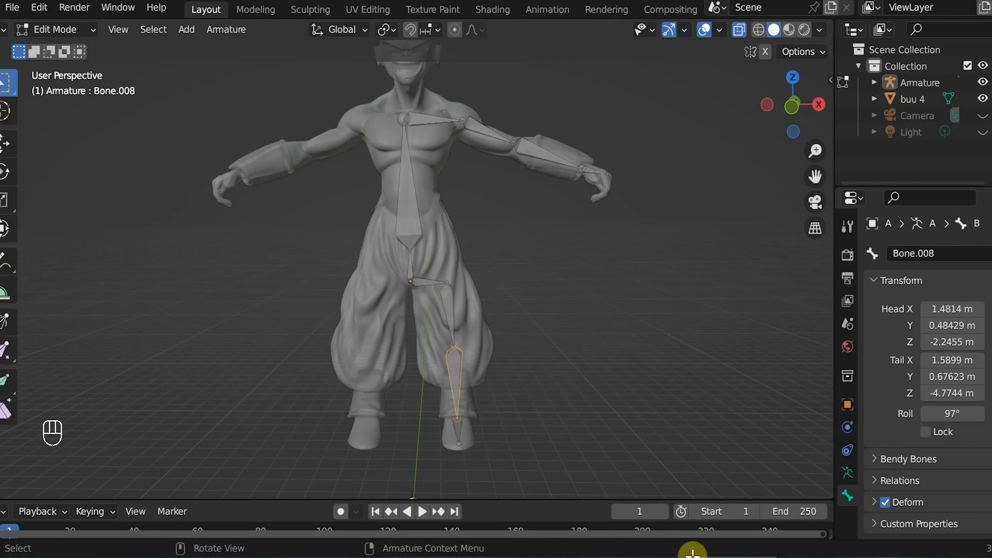
{"action": "left_click", "coordinate": [910, 254]}
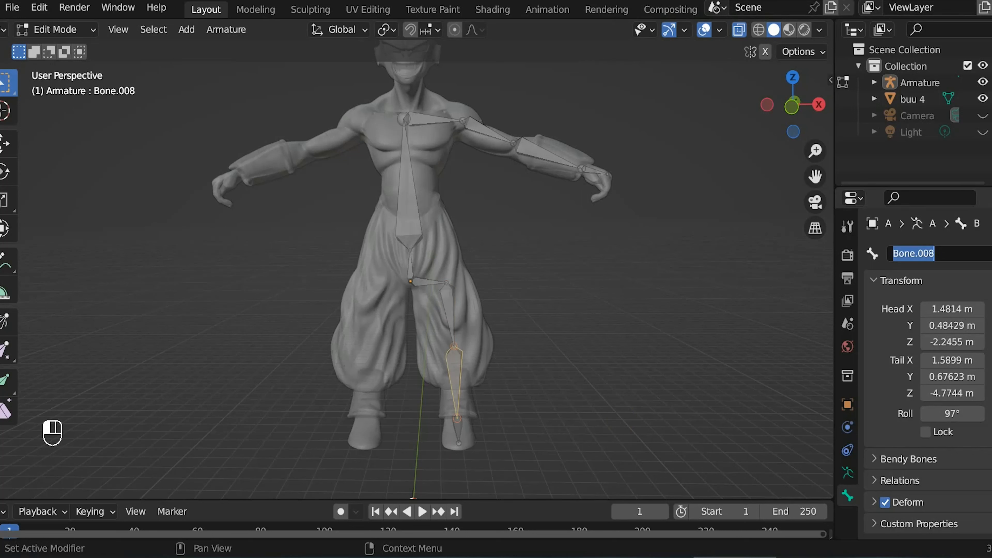
{"action": "key", "text": "BackSpace"}
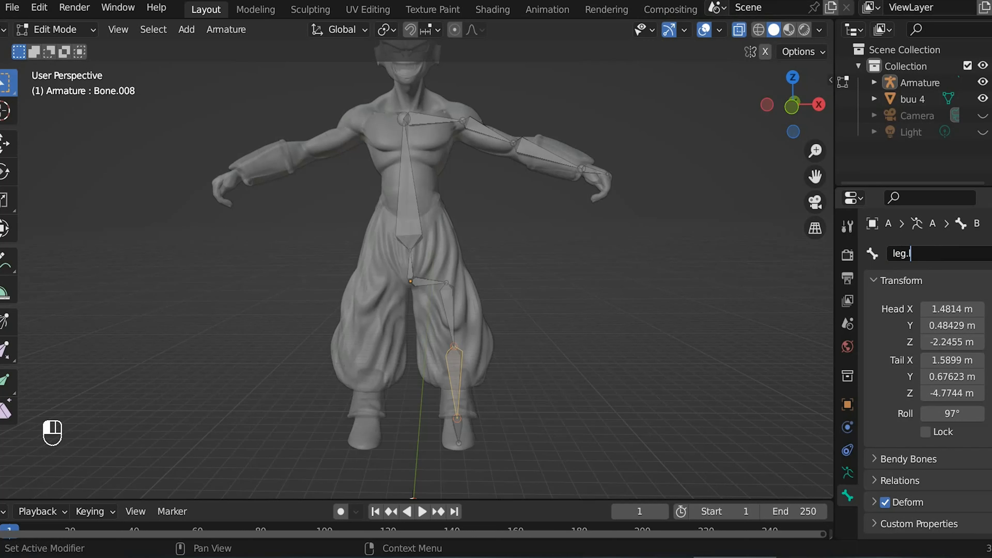
{"action": "left_click", "coordinate": [461, 430]}
- Rename the bone inside the left foot as "foot.l" and clear the bone selection
{"action": "left_click", "coordinate": [458, 429]}
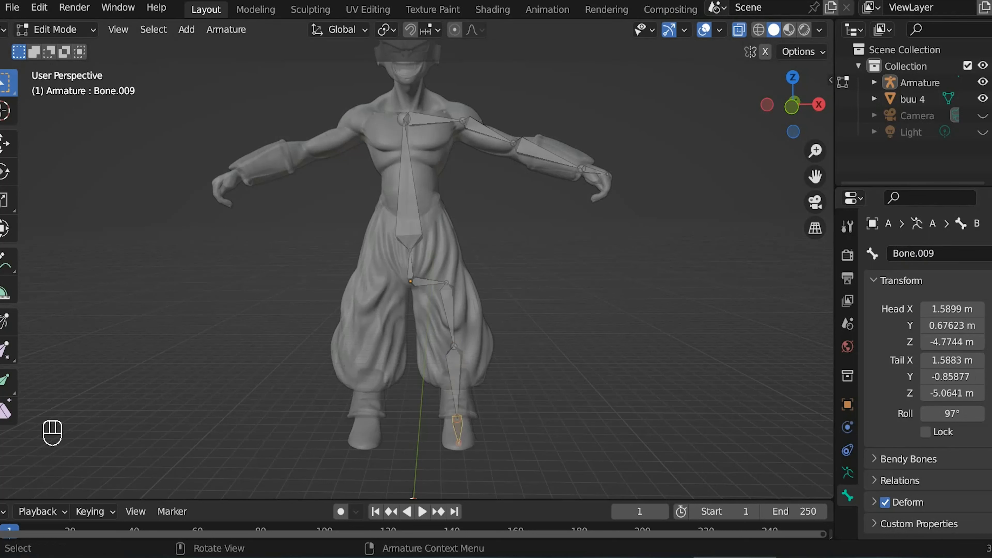
{"action": "left_click", "coordinate": [914, 253]}
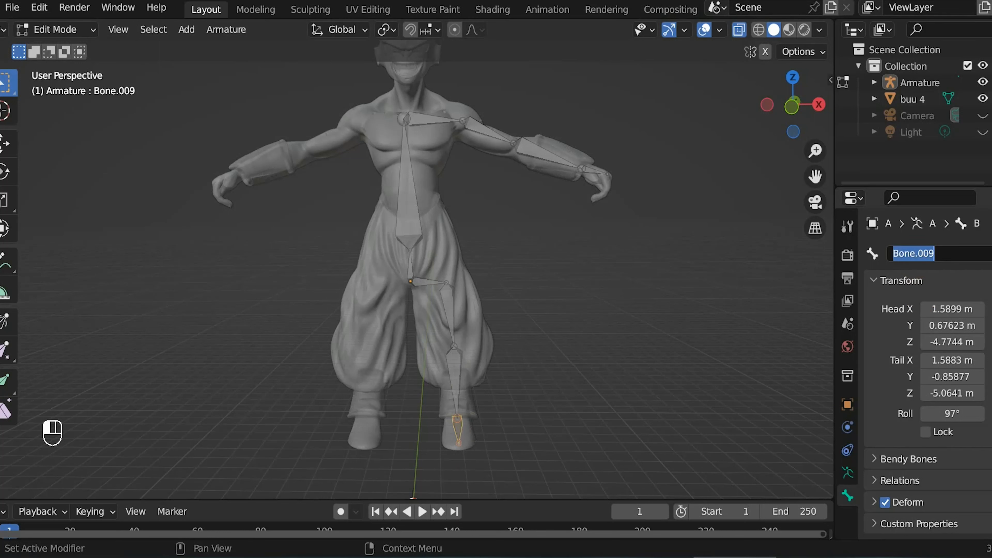
{"action": "type", "text": "foot.l"}
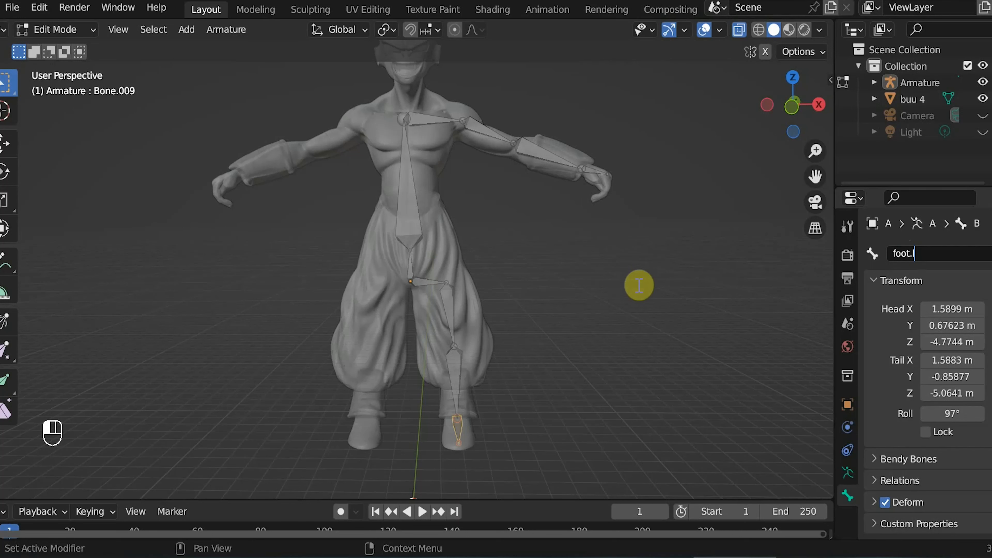
{"action": "key", "text": "Return"}
{"action": "left_click_drag", "start_coordinate": [686, 277], "coordinate": [618, 327]}
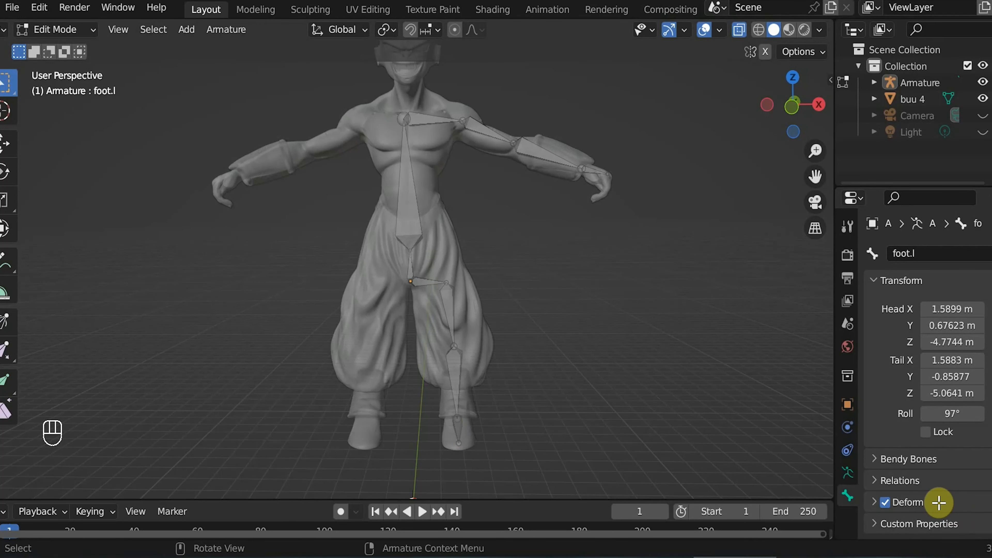
- Symmetrize all bones of the armature to create the matching arm and leg bones on the right side
{"action": "middle_click_drag", "start_coordinate": [553, 406], "coordinate": [549, 427]}
{"action": "left_click", "coordinate": [399, 255]}
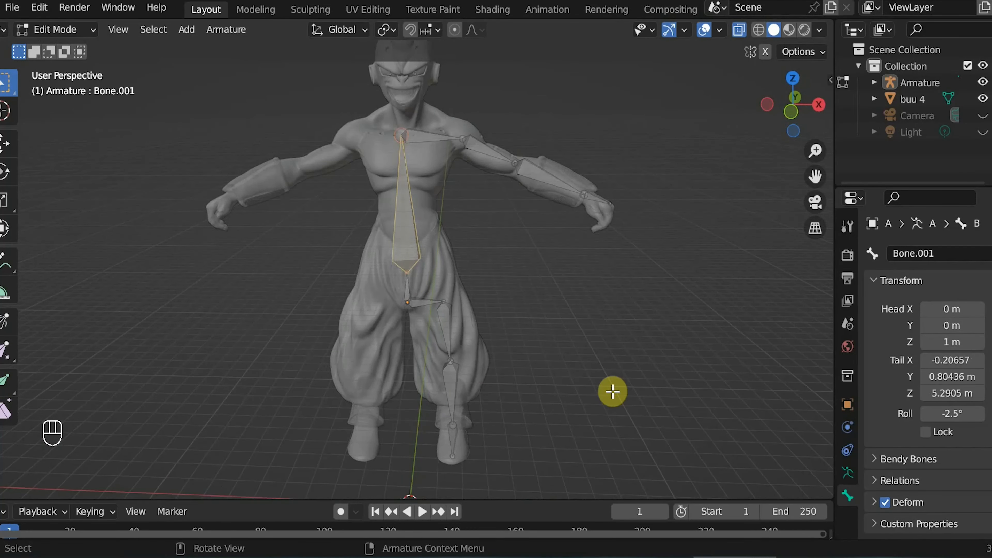
{"action": "key", "text": "a"}
{"action": "right_click", "coordinate": [613, 391]}
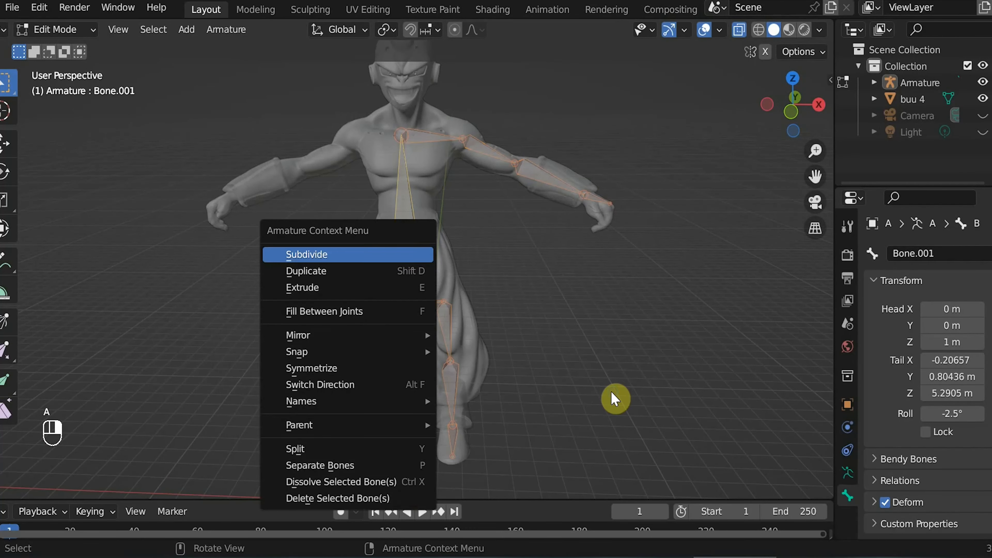
{"action": "left_click", "coordinate": [371, 369]}
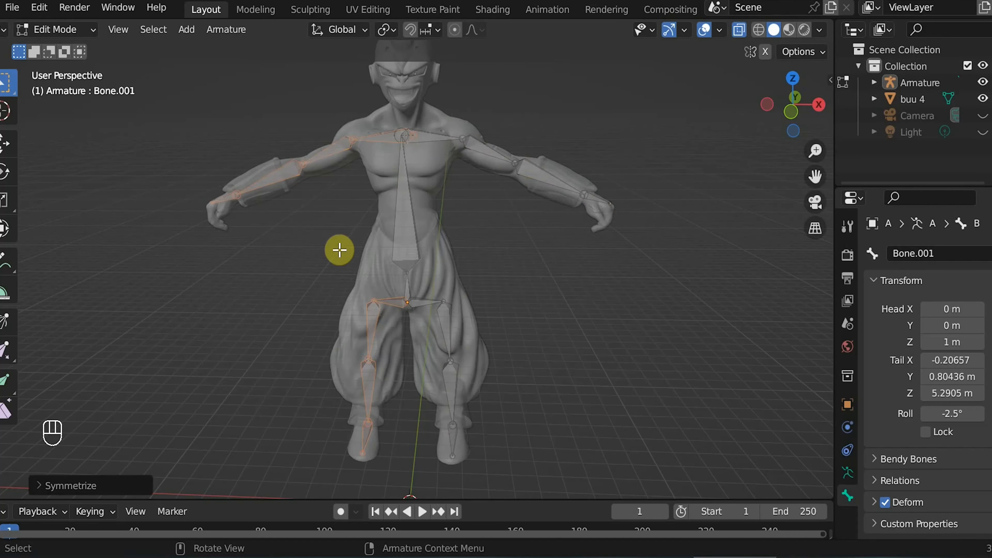
- Leave armature editing and return to Object Mode
{"action": "mouse_move", "coordinate": [338, 251]}
{"action": "middle_mouse_down"}
{"action": "mouse_move", "coordinate": [330, 248]}
{"action": "mouse_move", "coordinate": [575, 268]}
{"action": "mouse_move", "coordinate": [713, 249]}
{"action": "mouse_move", "coordinate": [488, 244]}
{"action": "mouse_move", "coordinate": [341, 255]}
{"action": "middle_mouse_up"}
{"action": "scroll", "coordinate": [523, 395], "scroll_direction": "down", "scroll_amount": 3}
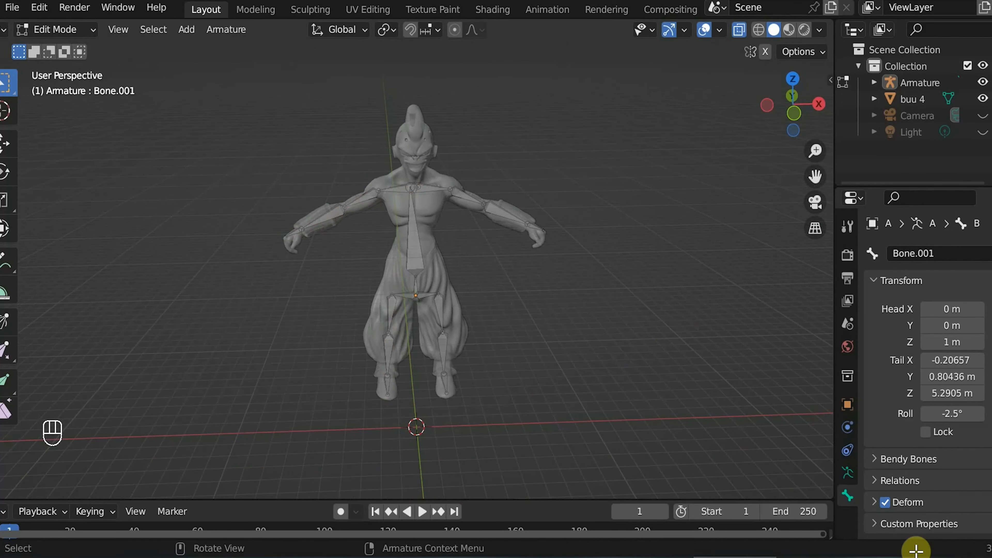
{"action": "middle_click_drag", "start_coordinate": [547, 351], "coordinate": [595, 337]}
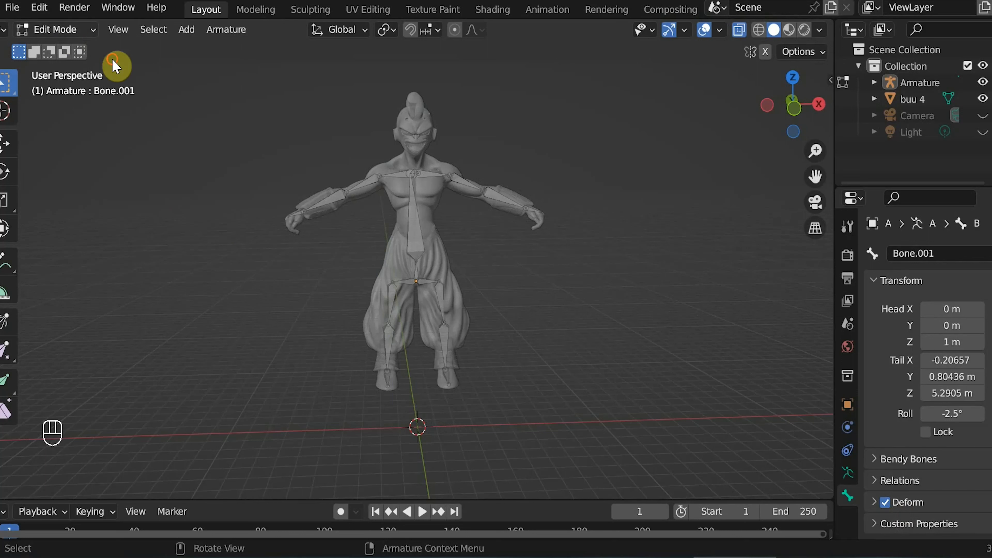
{"action": "left_click", "coordinate": [59, 29]}
{"action": "left_click", "coordinate": [70, 45]}
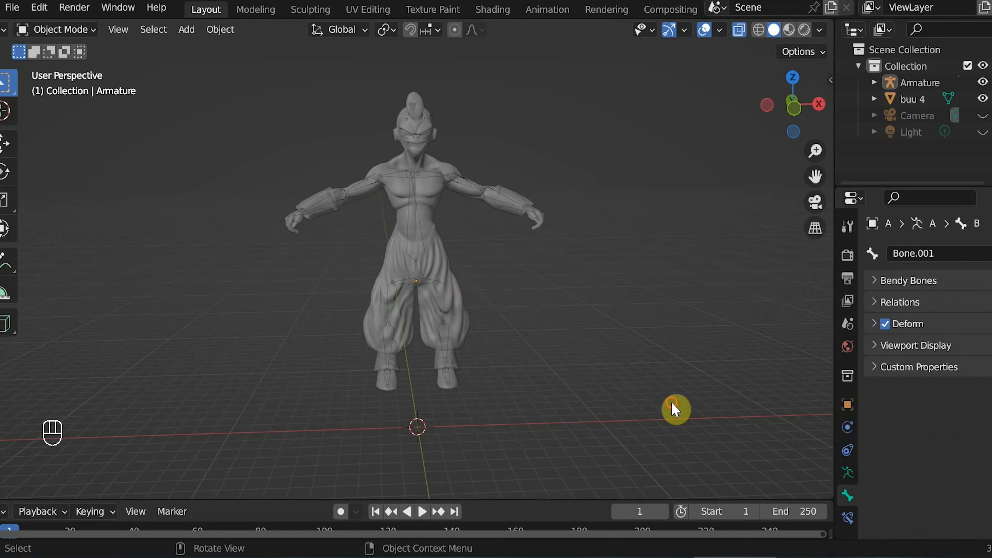
- Parent the buu 4 mesh to the armature using Armature Deform With Automatic Weights, then deselect both objects
{"action": "left_click", "coordinate": [444, 268]}
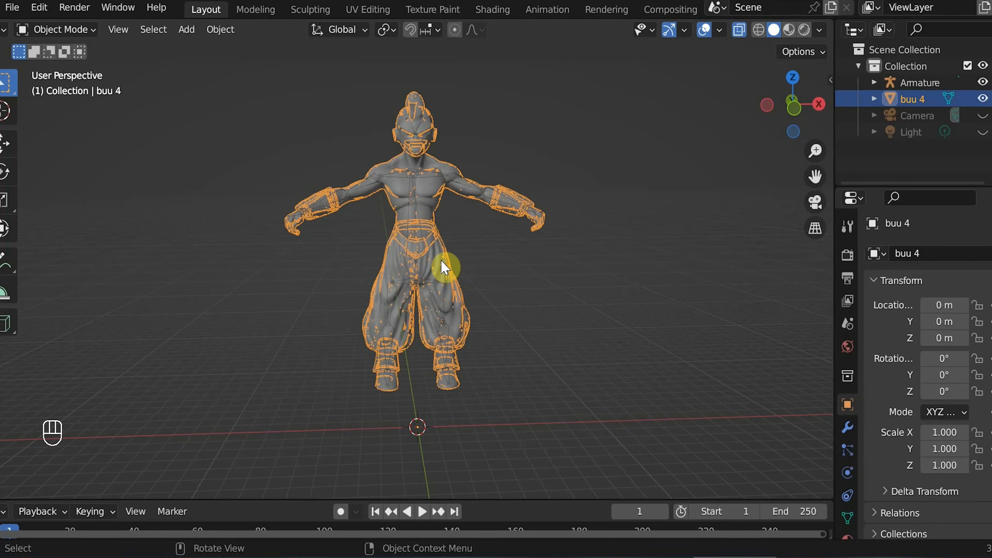
{"action": "left_click", "coordinate": [631, 335], "text": "shift"}
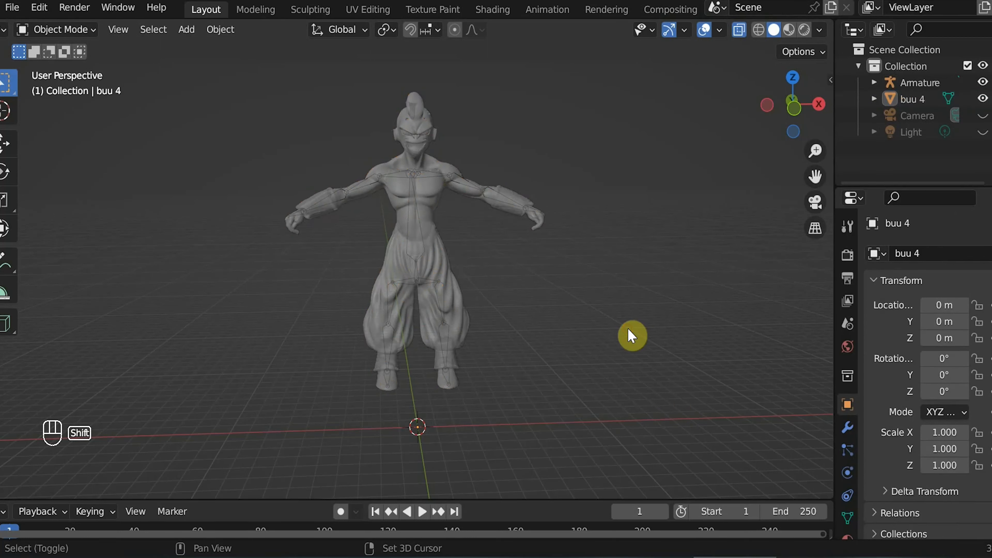
{"action": "left_click", "coordinate": [427, 210]}
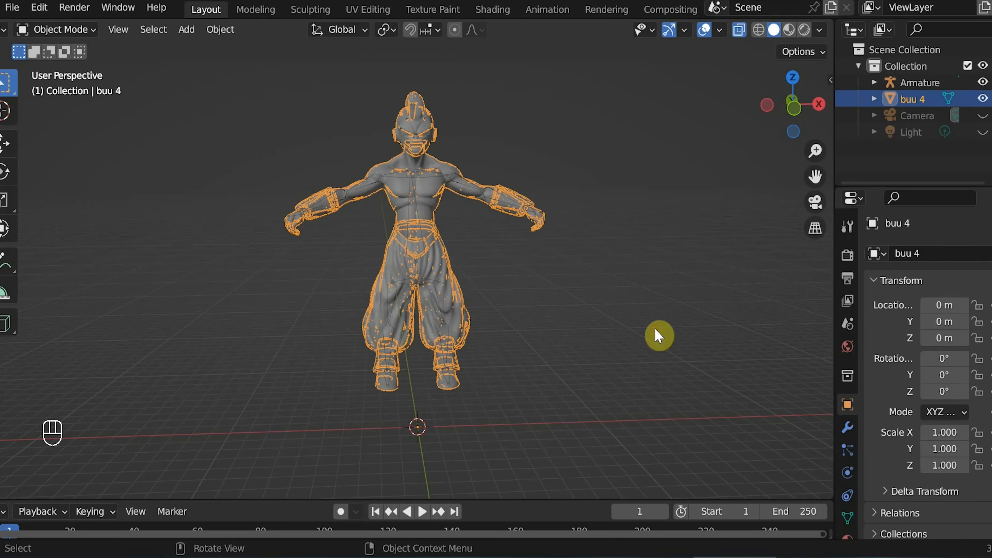
{"action": "left_click", "coordinate": [415, 211], "text": "shift"}
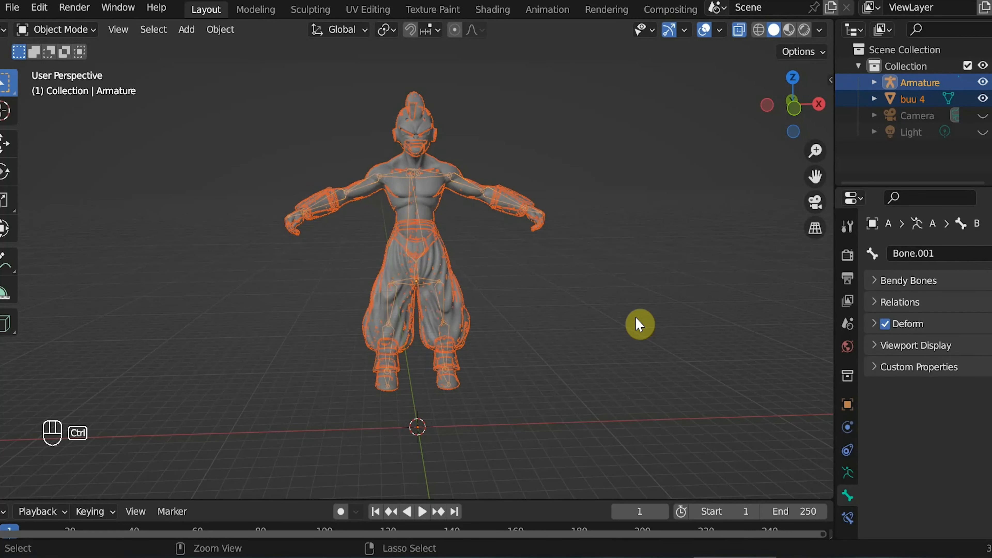
{"action": "key", "text": "ctrl+p"}
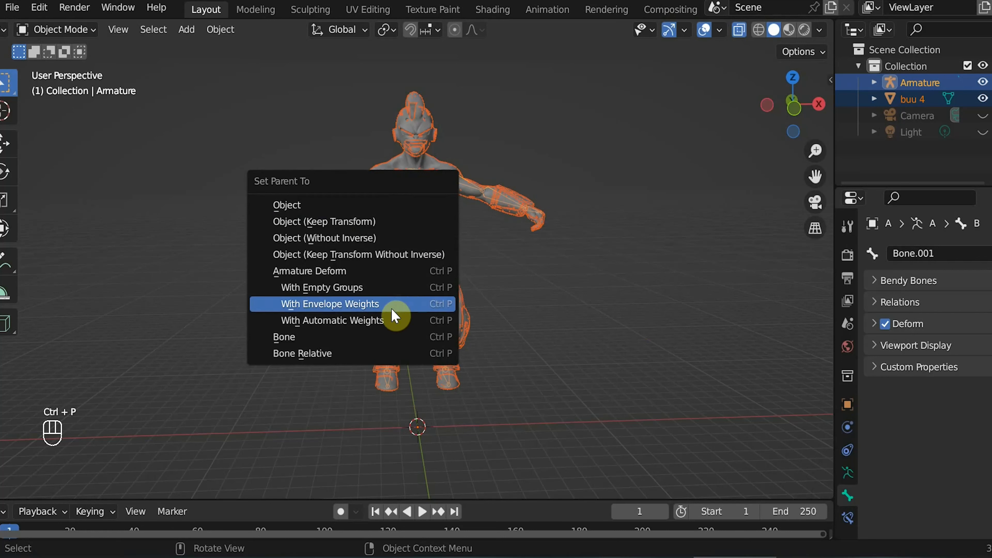
{"action": "left_click", "coordinate": [325, 320]}
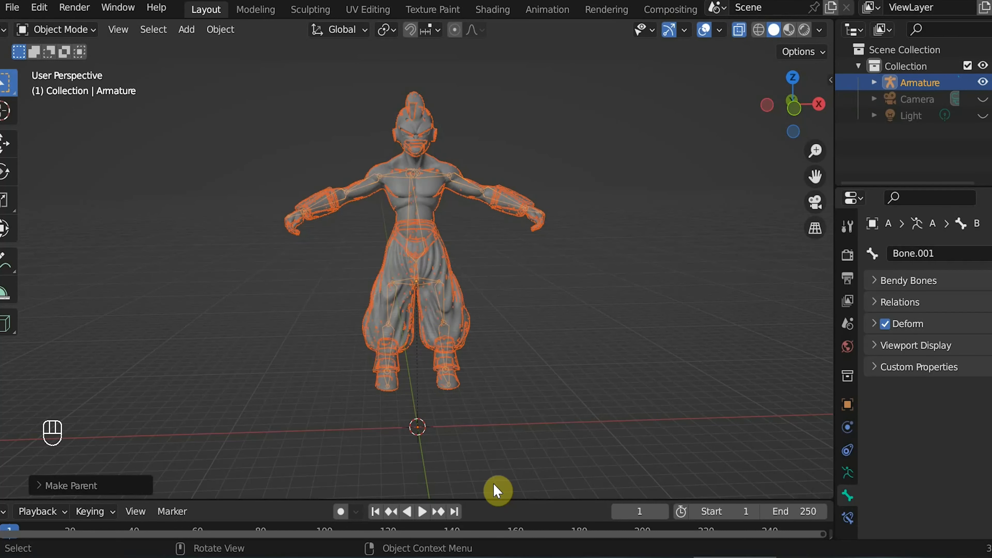
{"action": "left_click", "coordinate": [691, 286]}
- Switch the armature to Pose Mode
{"action": "middle_click_drag", "start_coordinate": [400, 215], "coordinate": [495, 259]}
{"action": "left_click", "coordinate": [79, 29]}
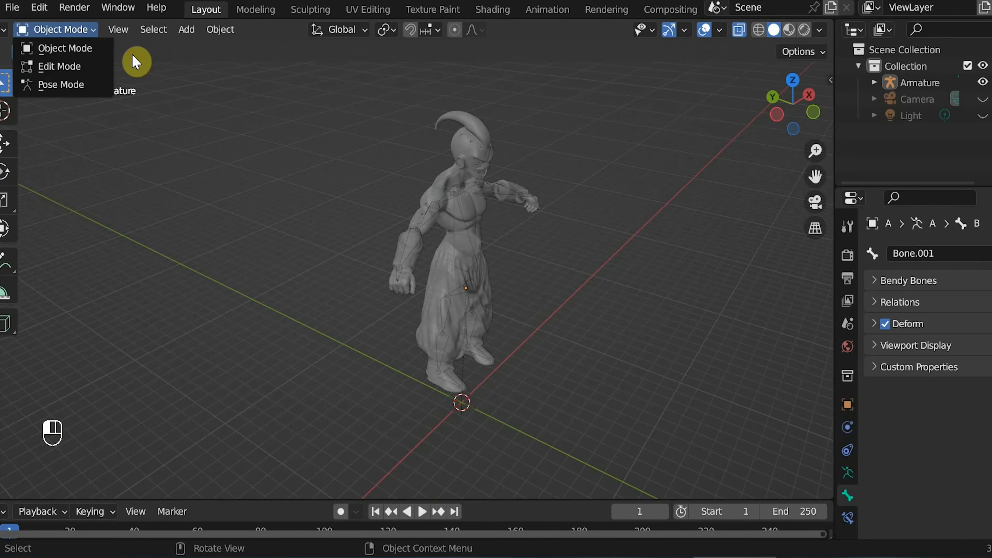
{"action": "left_click", "coordinate": [74, 85]}
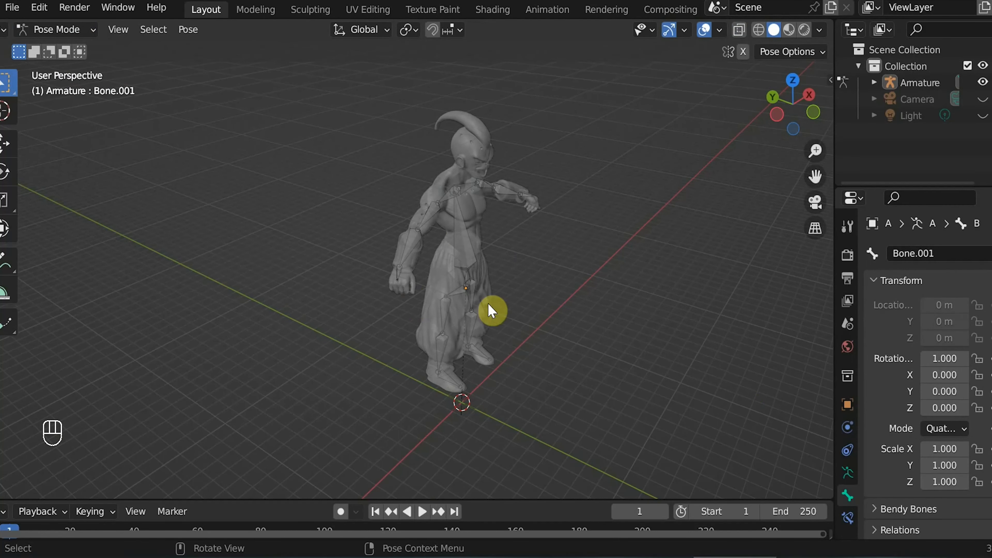
- Pose the left upper arm bone by swinging the arm down toward the body to test the mesh deformation
{"action": "middle_click_drag", "start_coordinate": [823, 492], "coordinate": [440, 290]}
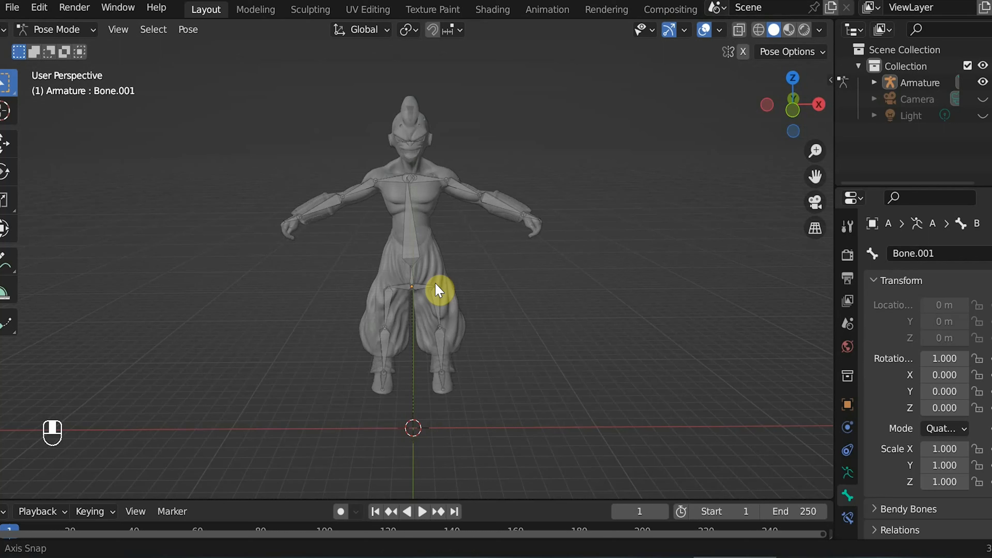
{"action": "left_click", "coordinate": [469, 193]}
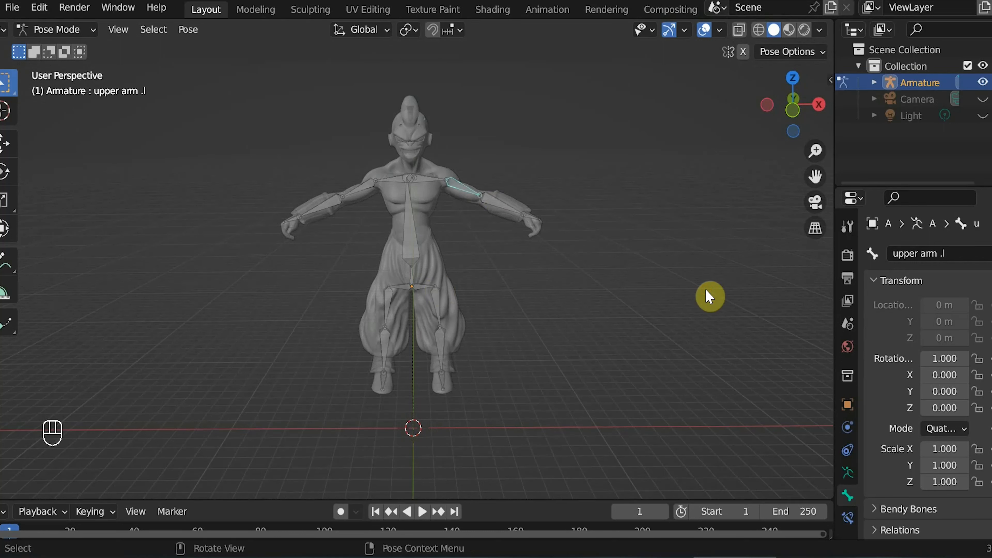
{"action": "key", "text": "g"}
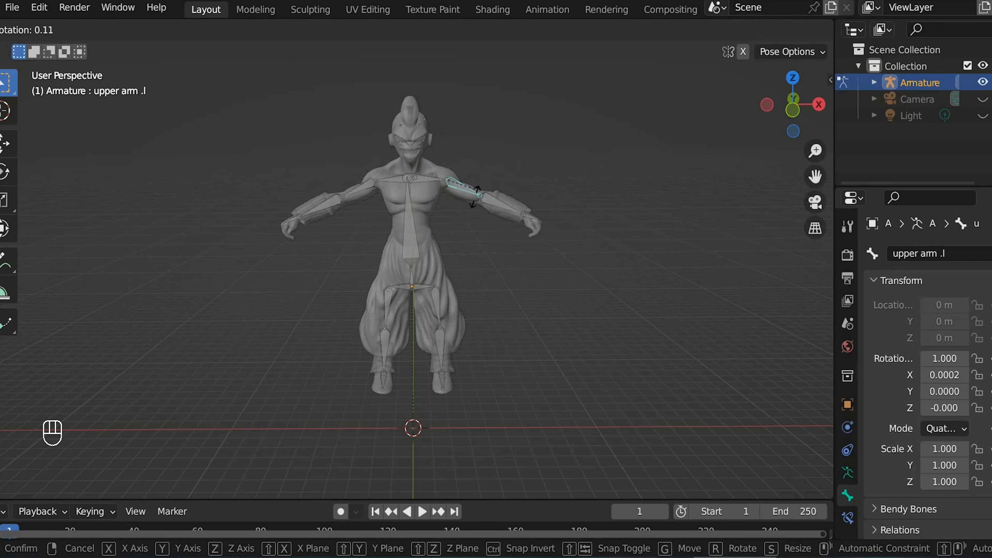
{"action": "left_click", "coordinate": [715, 327]}
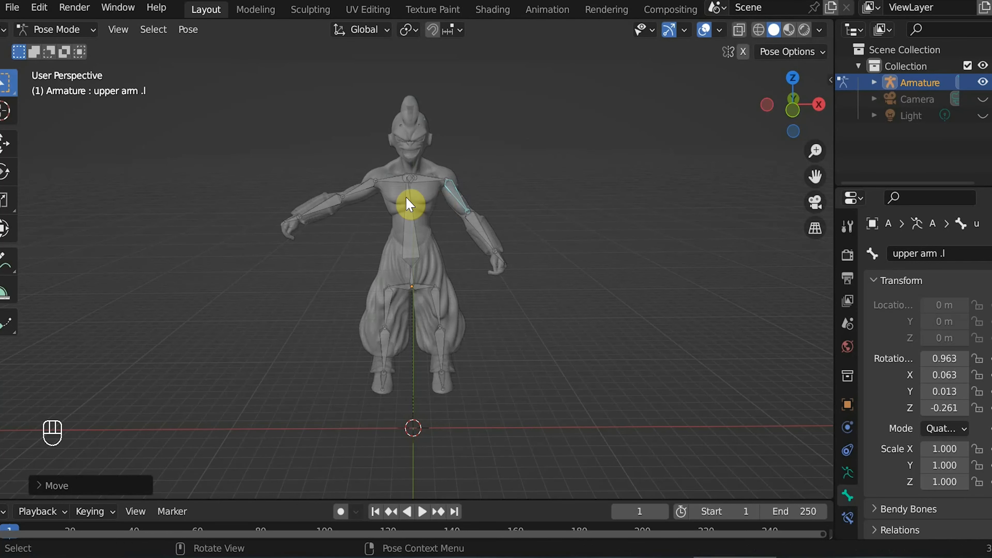
- Pose the right upper arm bone by swinging the arm slightly down toward the body
{"action": "left_click", "coordinate": [368, 189]}
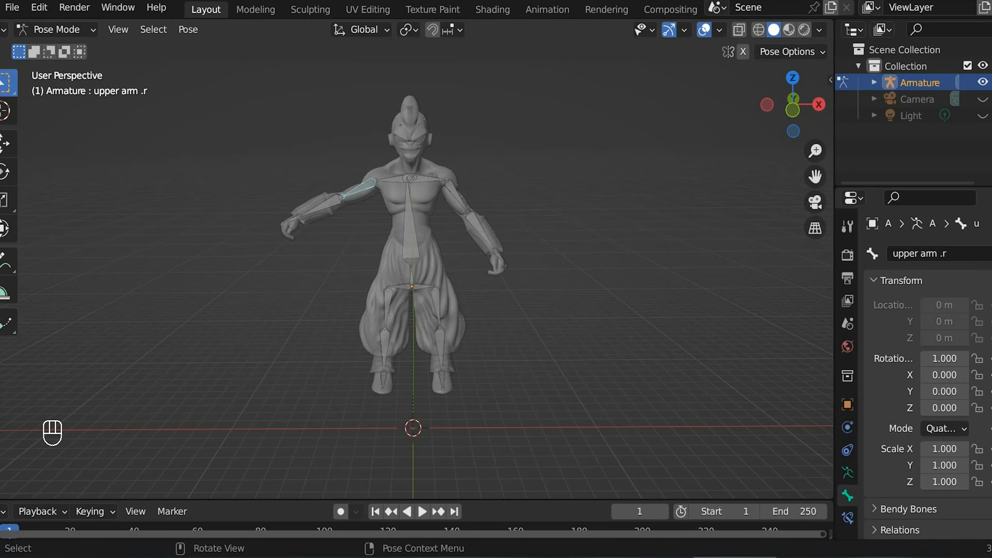
{"action": "key", "text": "g"}
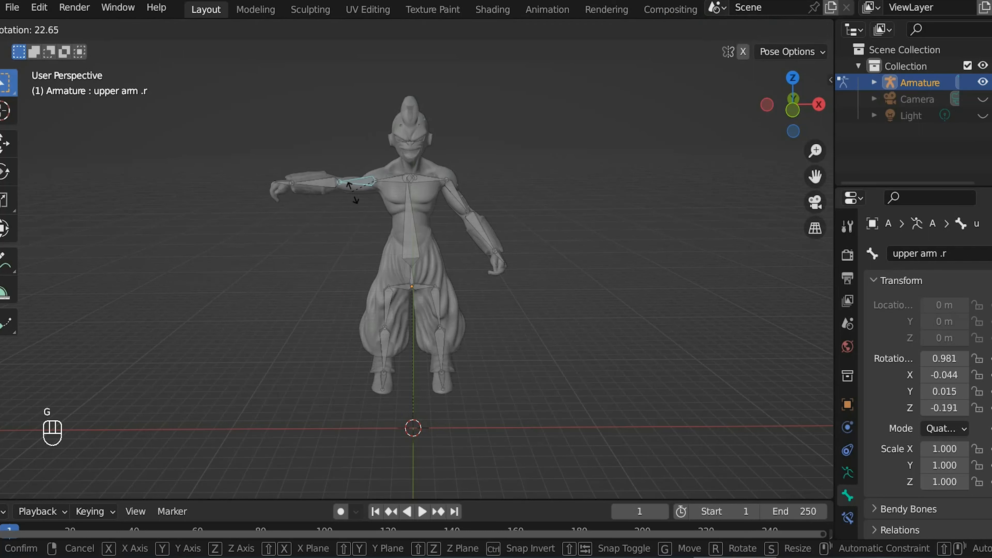
{"action": "left_click", "coordinate": [360, 202]}
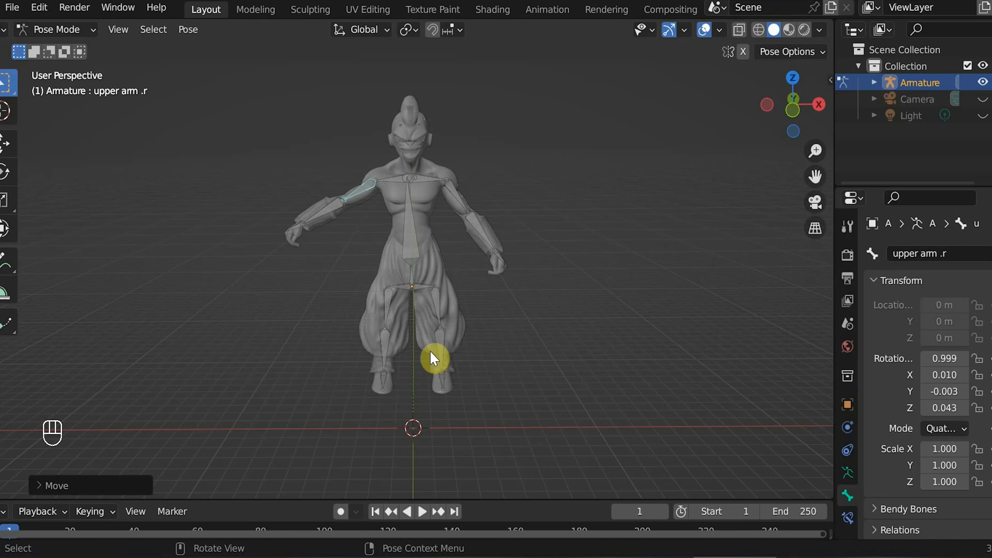
- Try swinging the left upper leg bone sideways to test how the trousers deform
{"action": "left_click", "coordinate": [436, 306]}
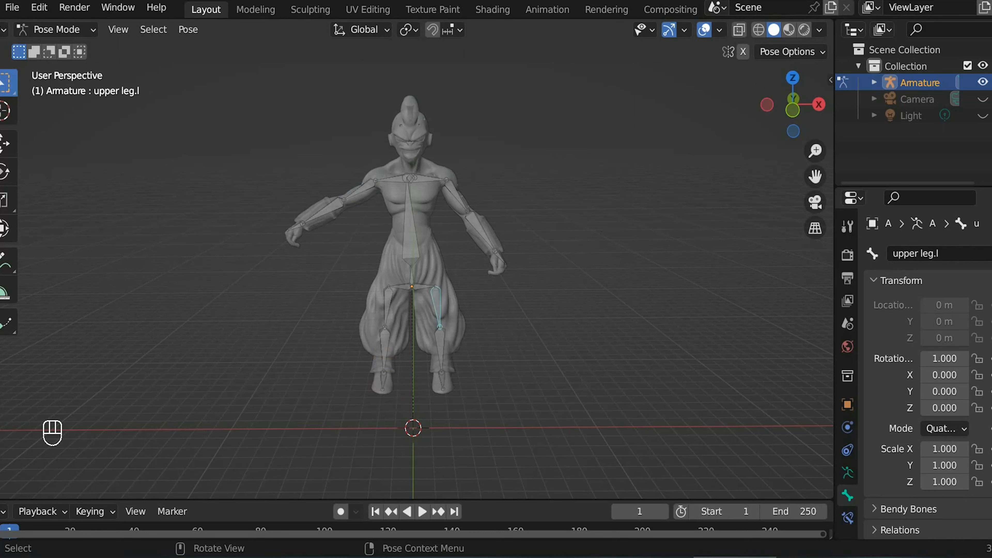
{"action": "key", "text": "g"}
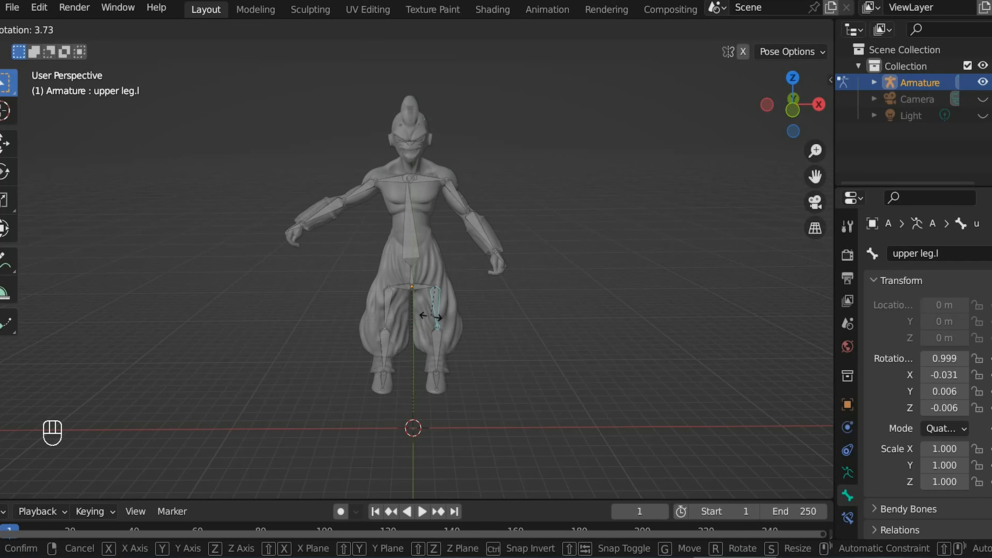
{"action": "left_click", "coordinate": [664, 494]}
- Tilt the long spine bone in the torso slightly sideways to test the upper body deformation
{"action": "left_click", "coordinate": [411, 257]}
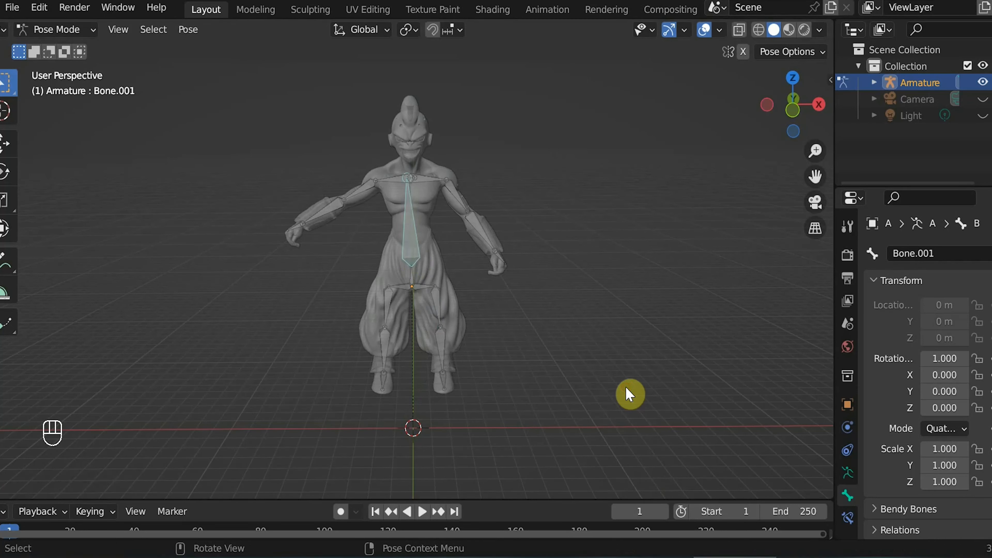
{"action": "key", "text": "g"}
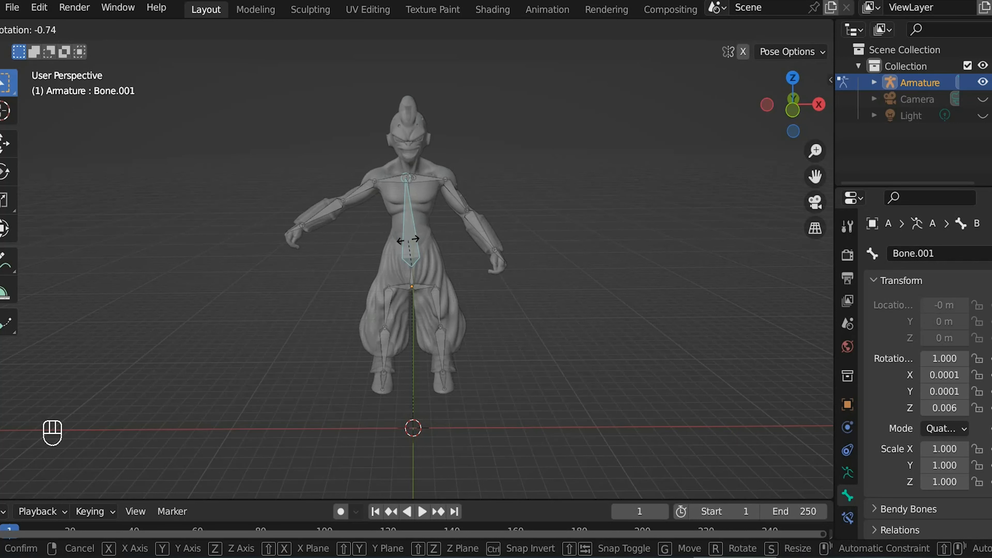
{"action": "left_click", "coordinate": [629, 379]}
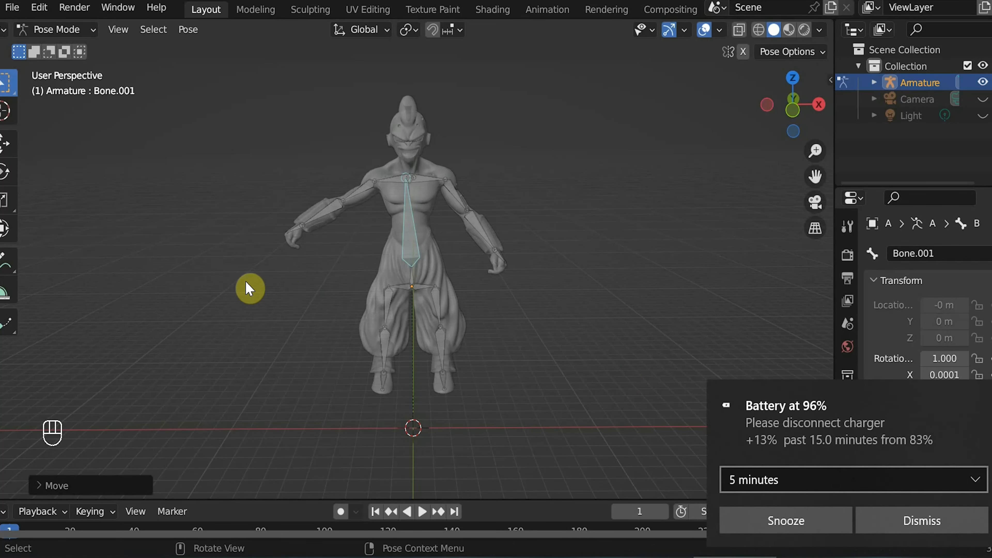
- Twist the spine bone around the global Z axis and inspect the turned torso from several sides
{"action": "middle_click_drag", "start_coordinate": [231, 320], "coordinate": [571, 328]}
{"action": "scroll", "coordinate": [620, 197], "scroll_direction": "up", "scroll_amount": 4}
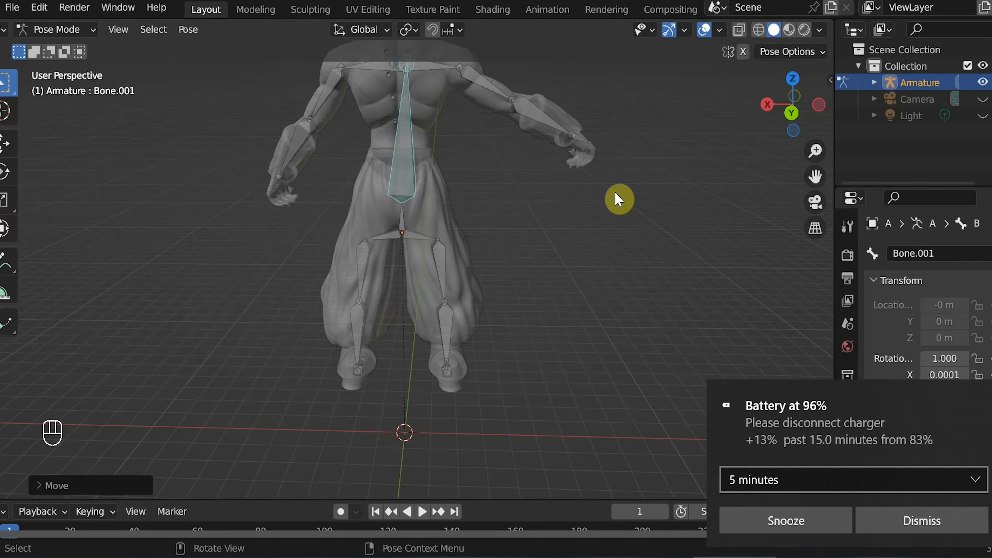
{"action": "key", "text": "g"}
{"action": "key", "text": "z"}
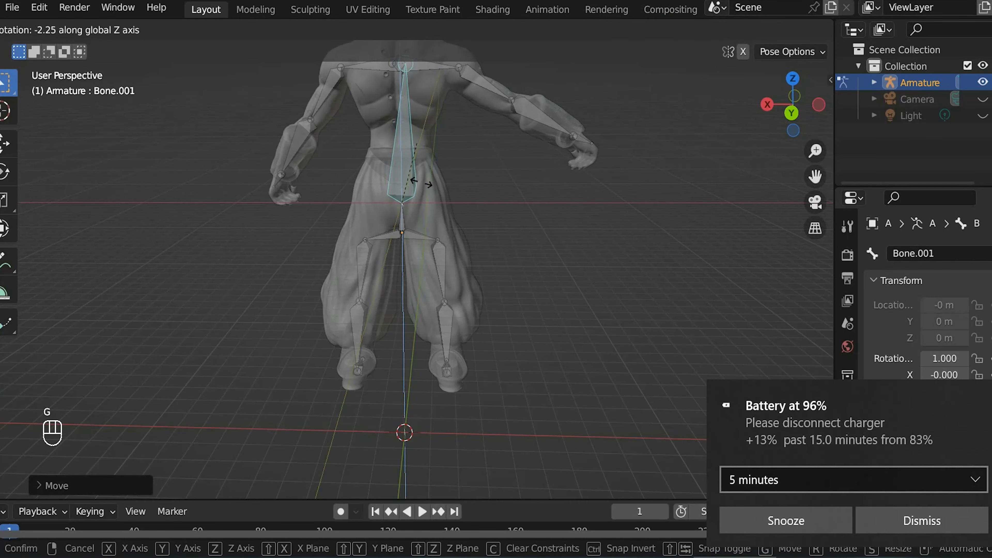
{"action": "right_click", "coordinate": [421, 189]}
{"action": "middle_click_drag", "start_coordinate": [509, 237], "coordinate": [274, 254]}
{"action": "scroll", "coordinate": [272, 275], "scroll_direction": "down", "scroll_amount": 5}
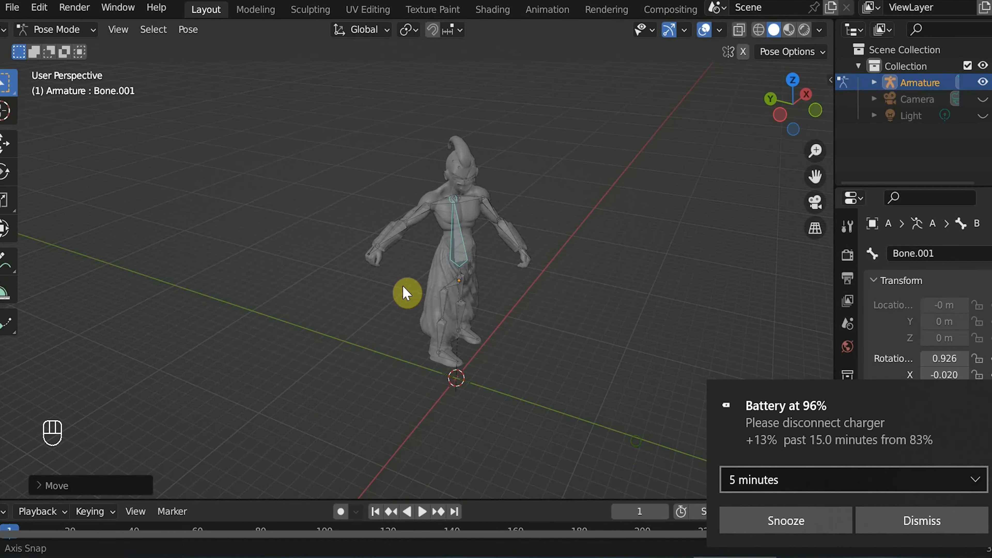
{"action": "middle_click_drag", "start_coordinate": [405, 289], "coordinate": [319, 266]}
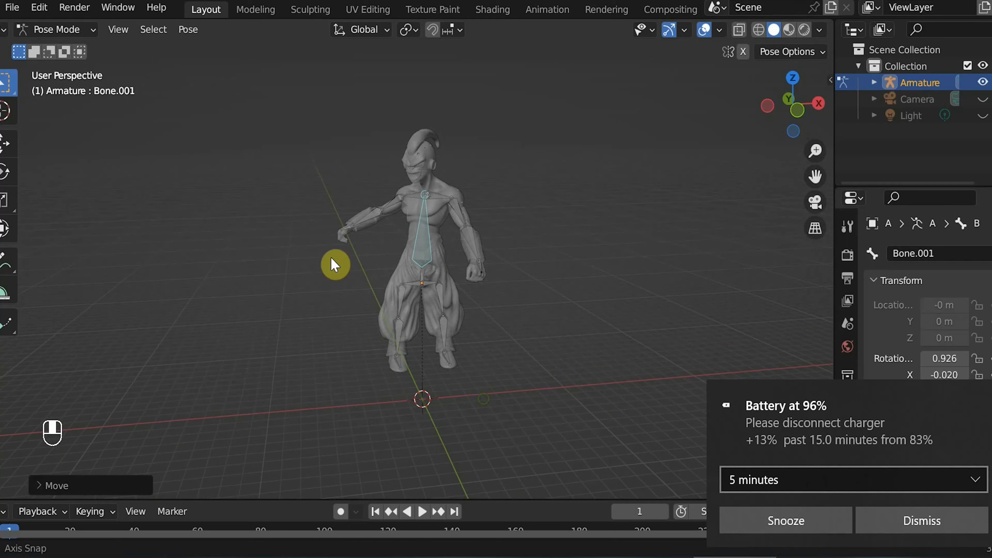
- Tilt the spine bone again and rotate it freely with trackball rotation to test the torso
{"action": "key", "text": "g"}
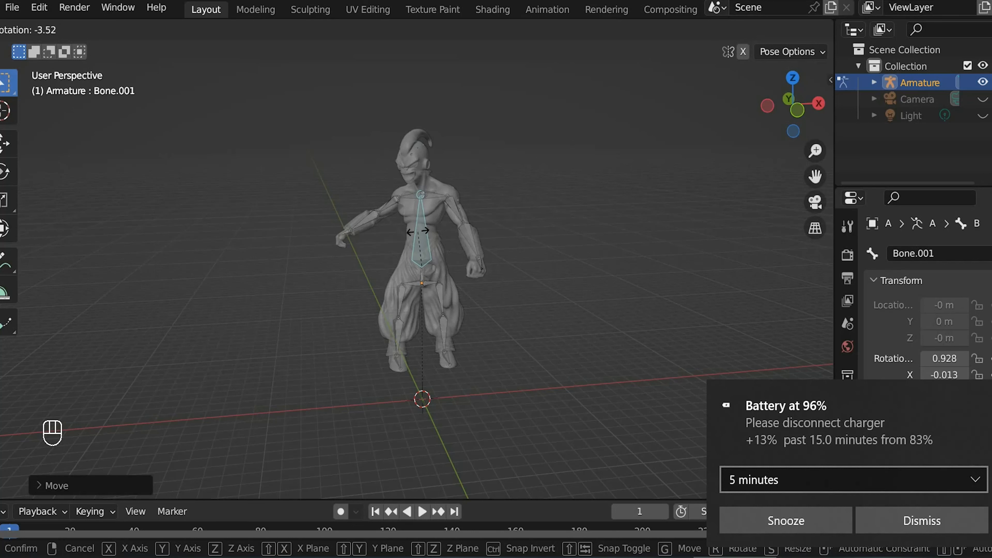
{"action": "key", "text": "r"}
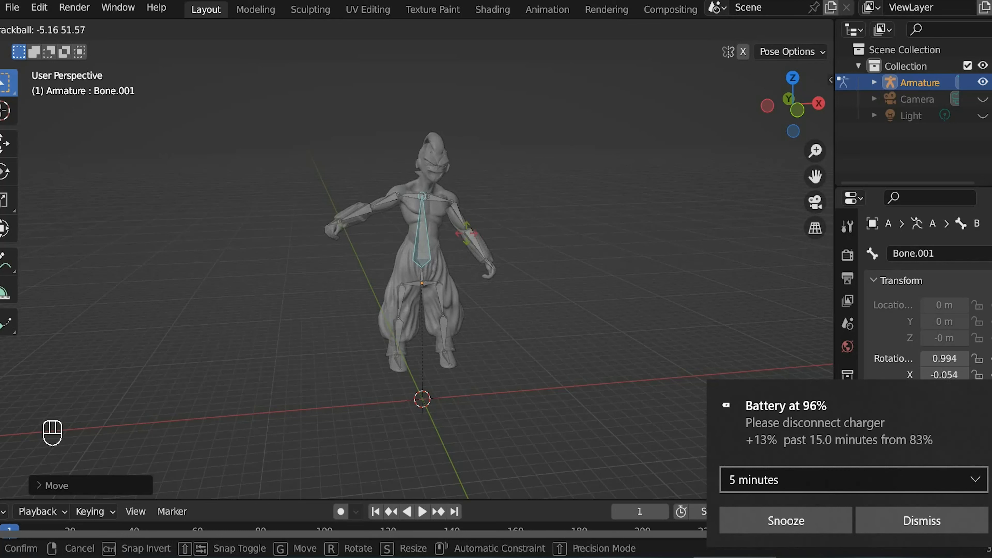
{"action": "key", "text": "z"}
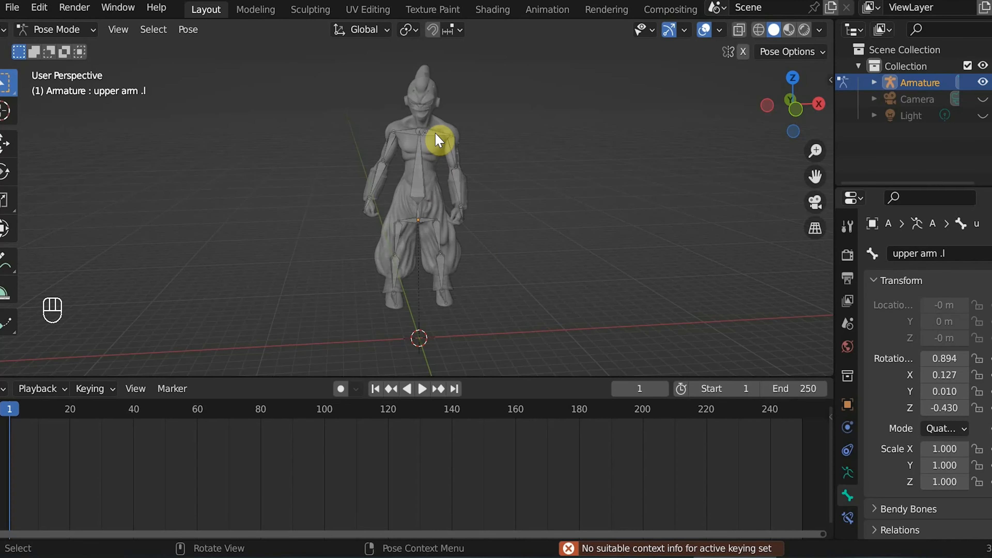
- Insert a location, rotation and scale keyframe for the left shoulder bone at frame 1
{"action": "left_click", "coordinate": [437, 139]}
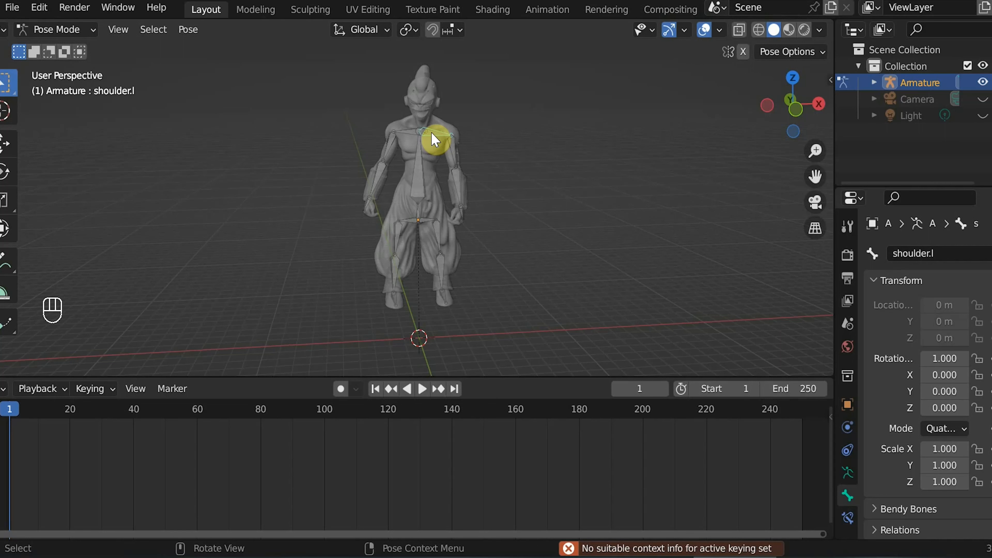
{"action": "key", "text": "i"}
{"action": "key", "text": "Return"}
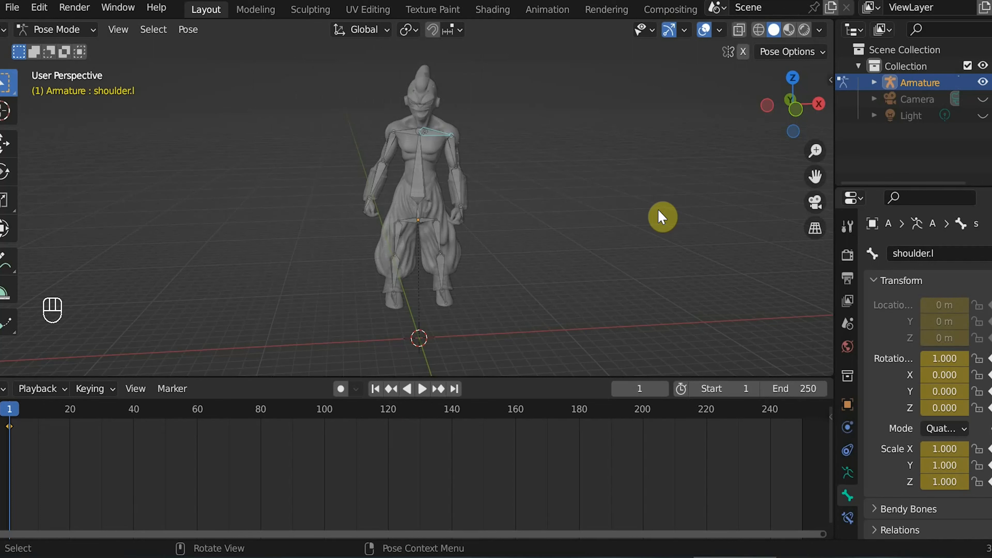
- Go to frame 21 and swing the left shoulder bone into a new pose
{"action": "key", "text": "space"}
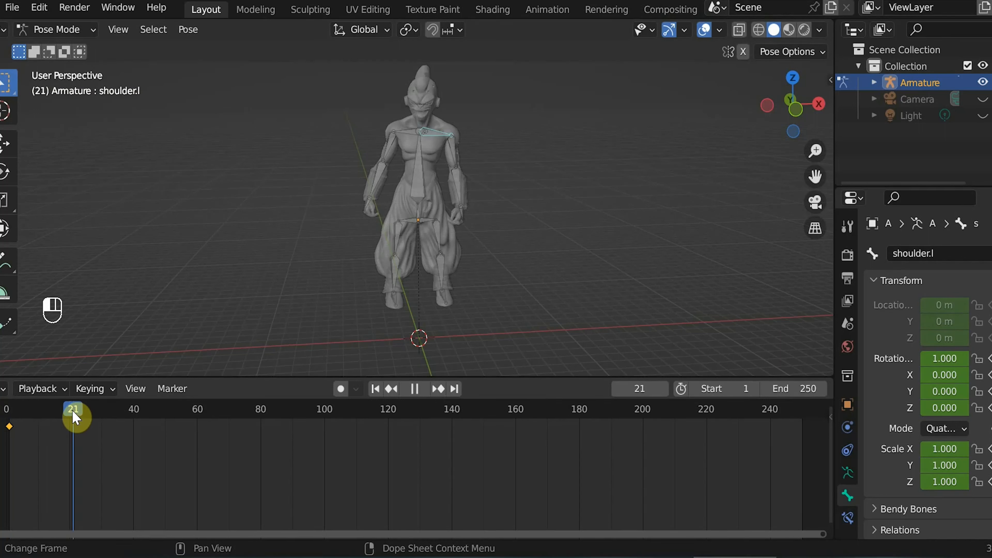
{"action": "key", "text": "space"}
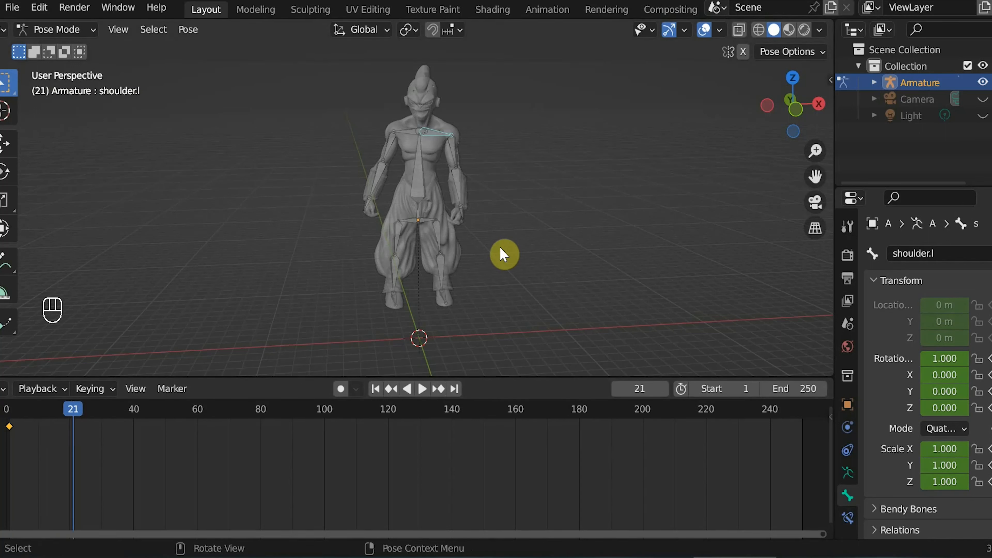
{"action": "key", "text": "g"}
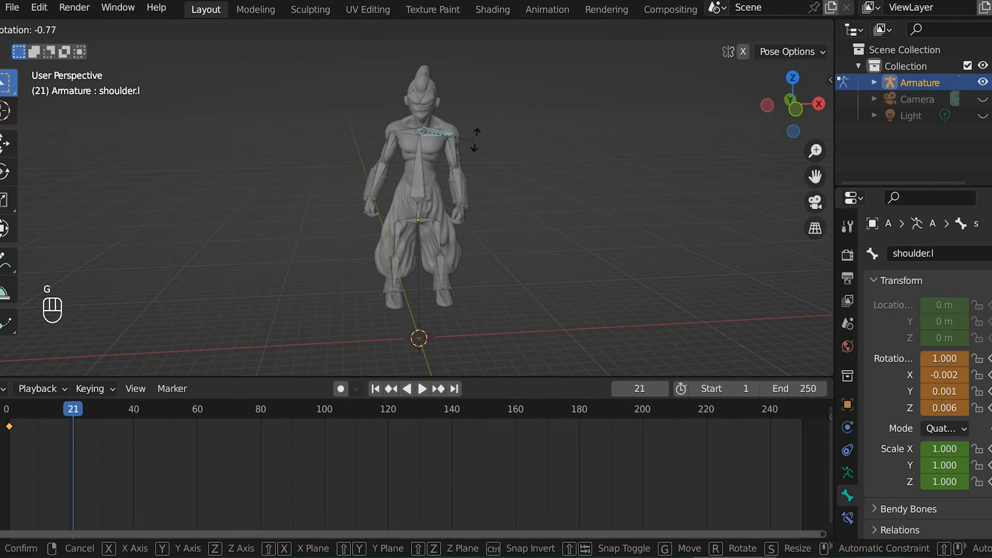